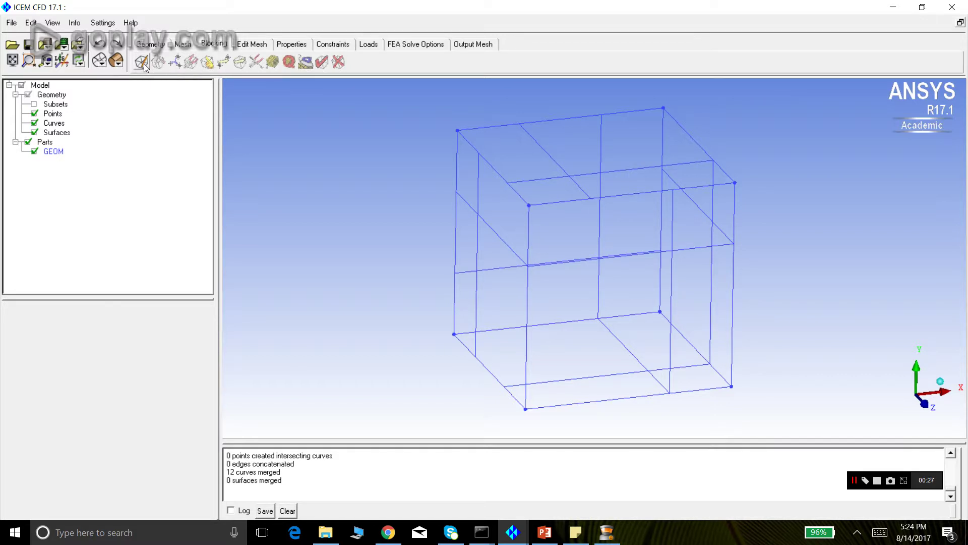
# Initialize a 3D Bounding Box block around the whole geometry, assigned to a part named FLUID.
pyautogui.click(144, 66)
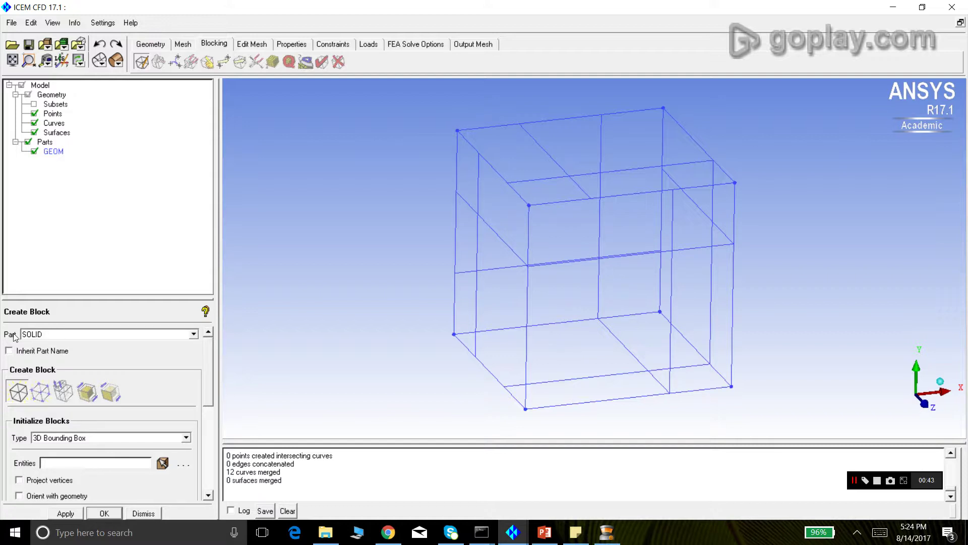
pyautogui.click(193, 334)
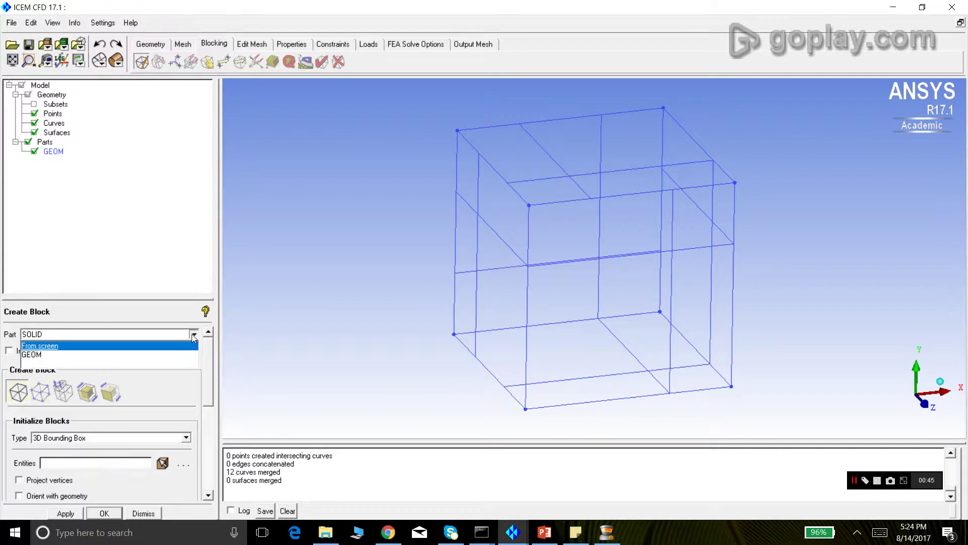
pyautogui.click(53, 334)
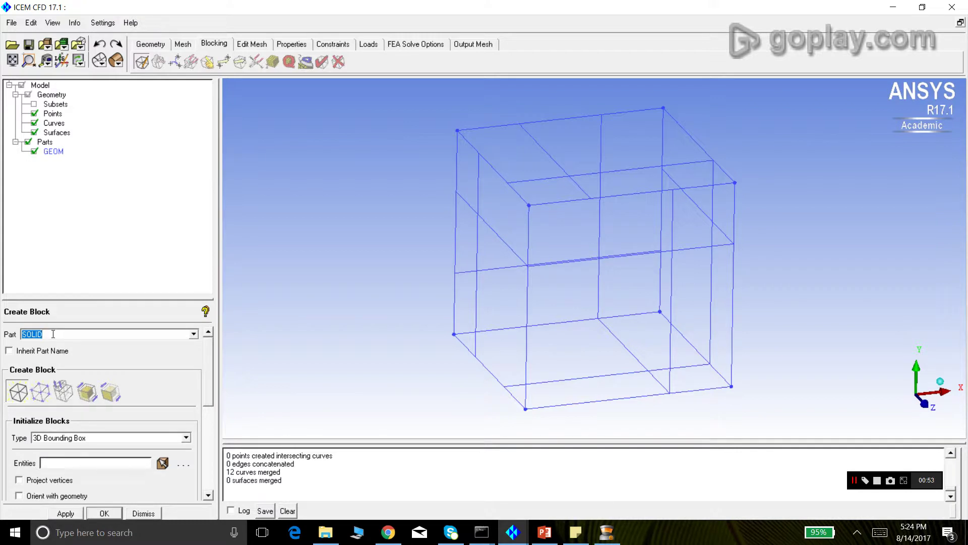
pyautogui.write('FLUID')
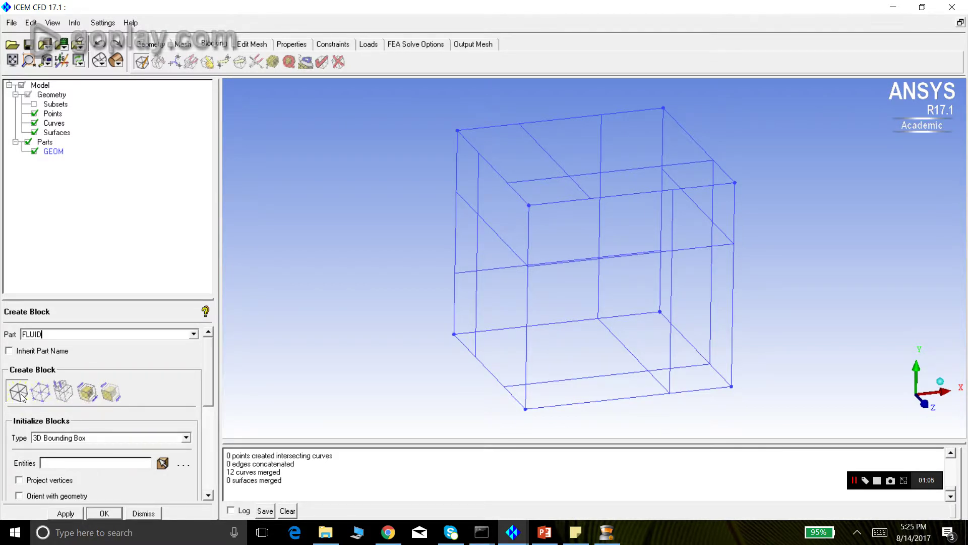
pyautogui.click(186, 437)
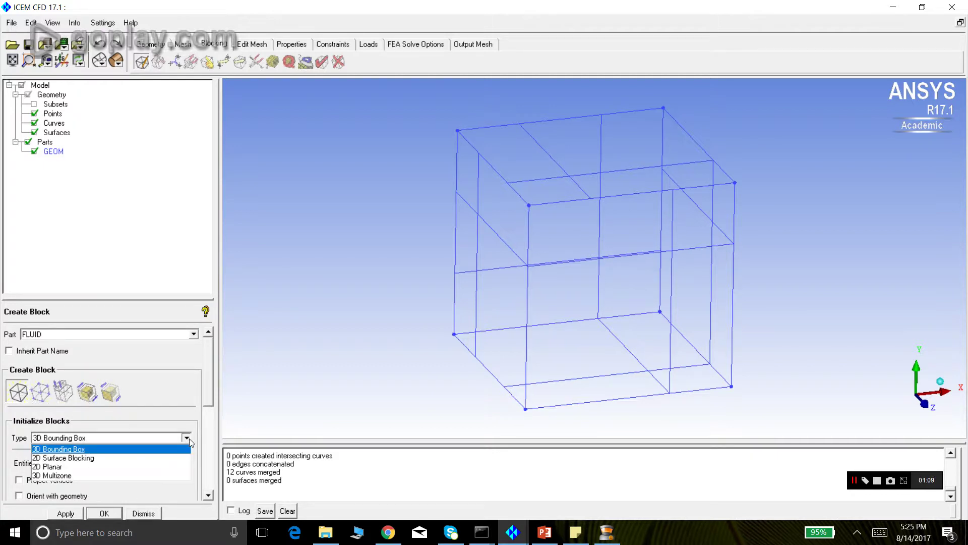
pyautogui.click(139, 446)
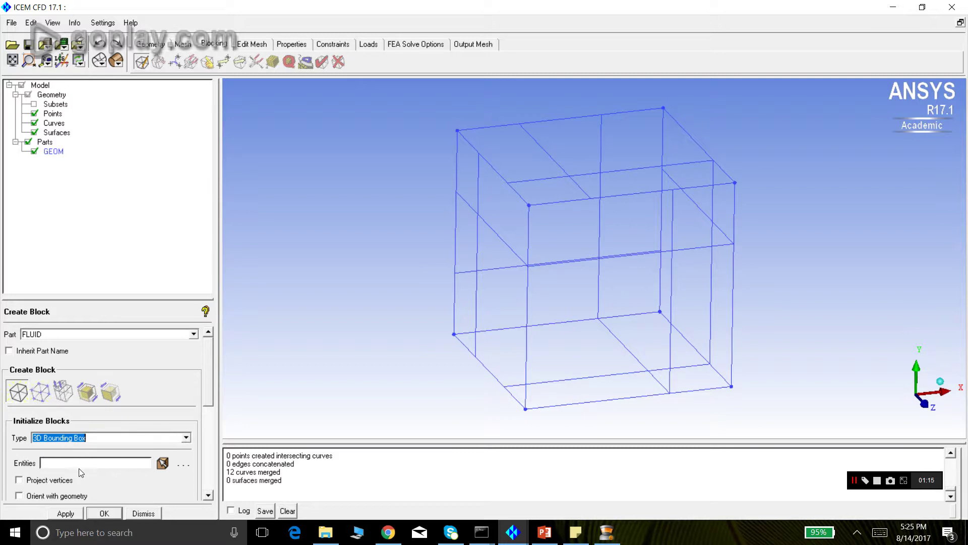
pyautogui.click(212, 435)
pyautogui.scroll(-1, 212, 435)
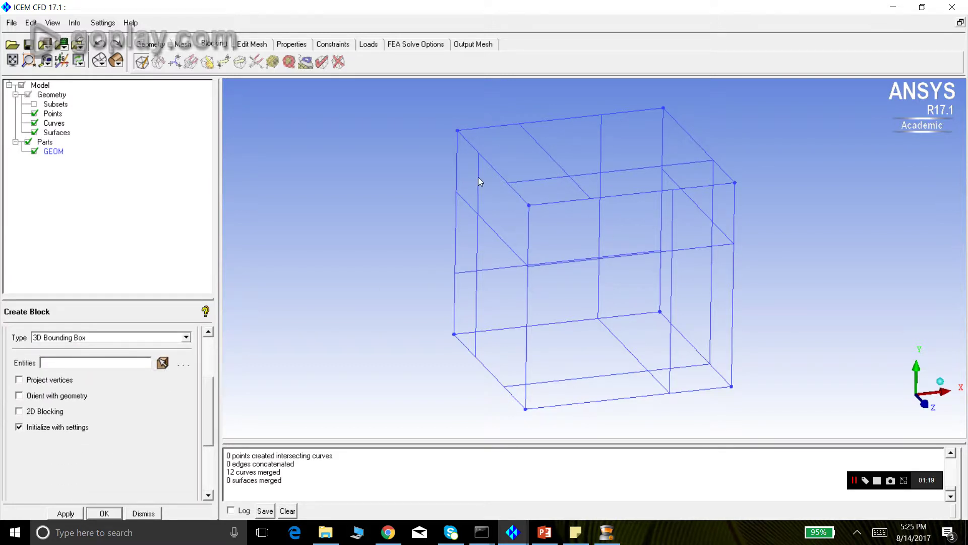
pyautogui.click(64, 512)
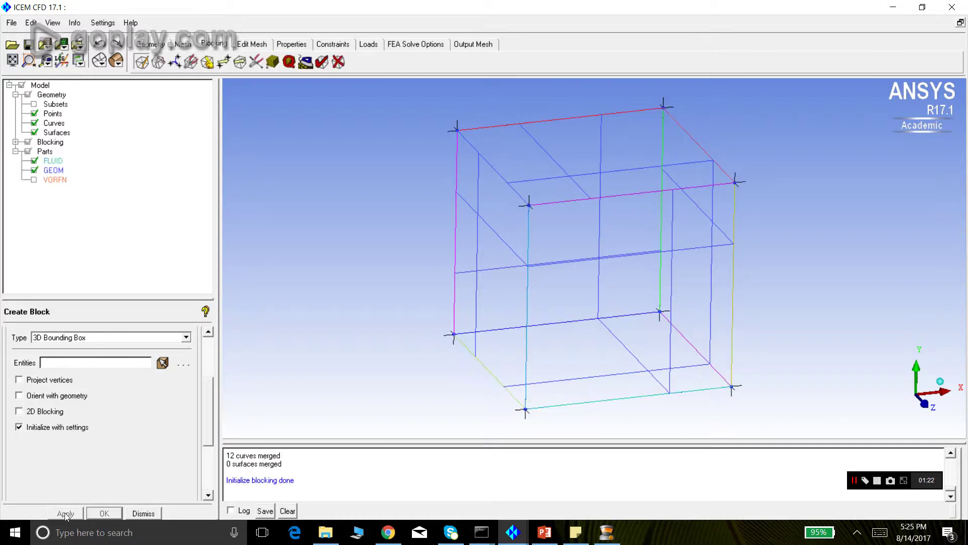
pyautogui.click(141, 513)
# Hide the geometry curves and surfaces so that only the points and blocking edges are displayed.
pyautogui.click(35, 124)
pyautogui.click(35, 132)
pyautogui.moveTo(552, 201)
pyautogui.mouseDown()
pyautogui.moveTo(567, 207)
pyautogui.moveTo(554, 218)
pyautogui.mouseUp()
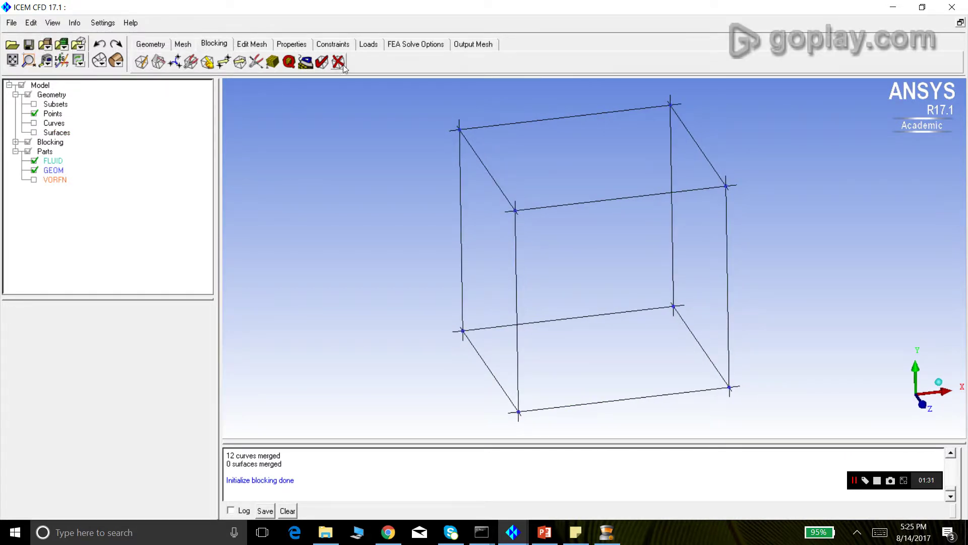
# Split the cube's single block into an O-grid using the Ogrid Block operation, with no faces added.
pyautogui.click(160, 64)
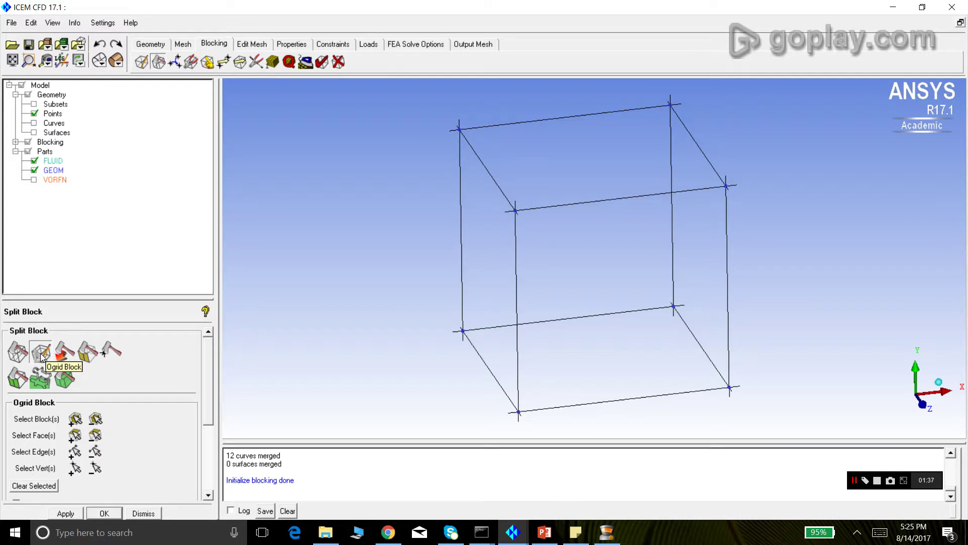
pyautogui.click(18, 351)
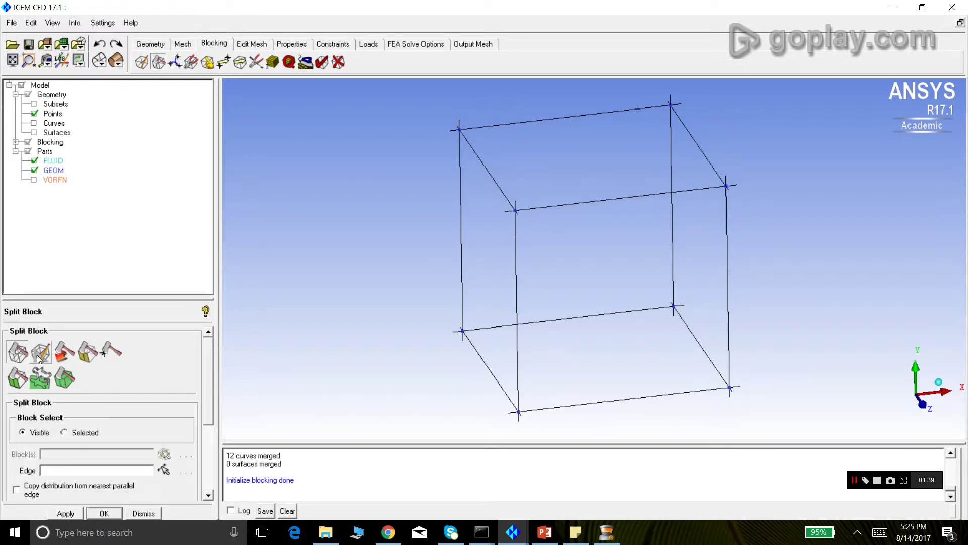
pyautogui.click(41, 353)
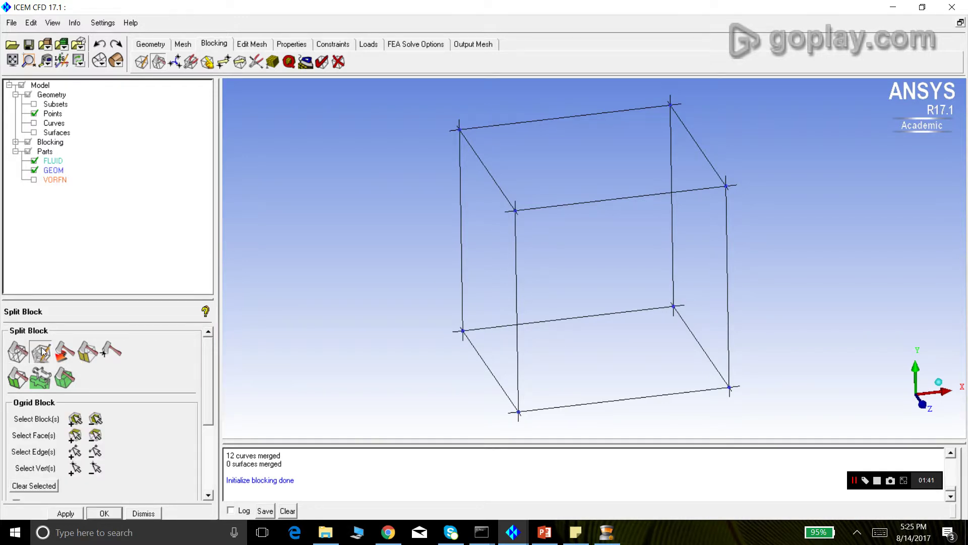
pyautogui.click(75, 420)
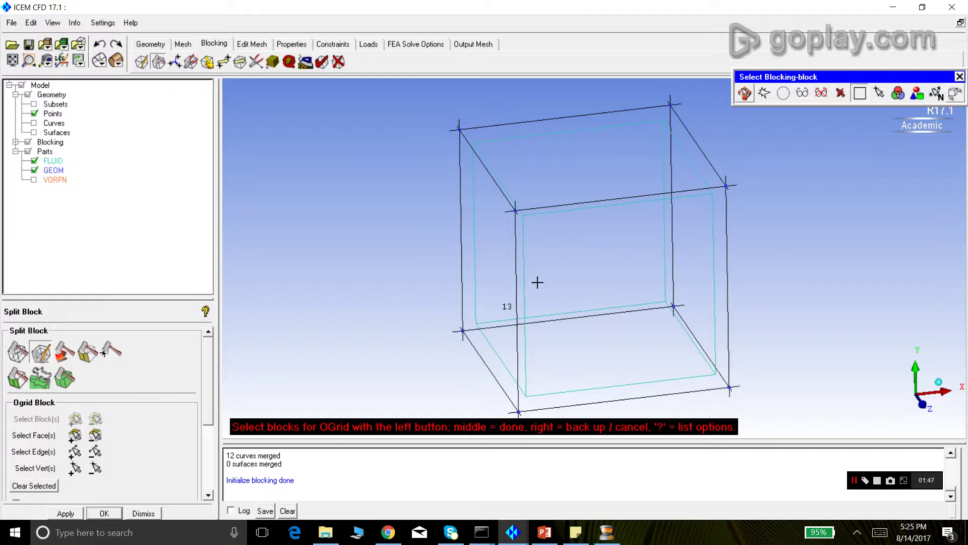
pyautogui.click(556, 197)
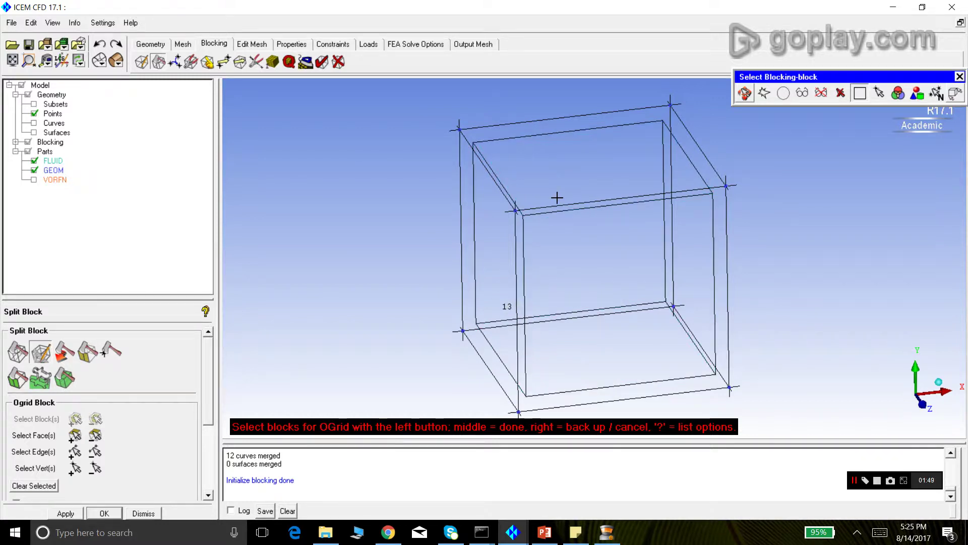
pyautogui.middleClick(353, 201)
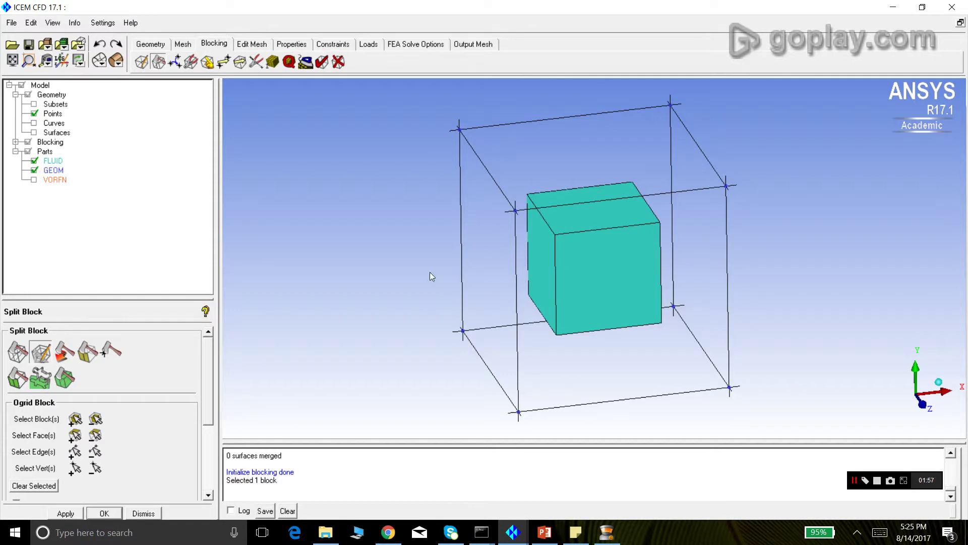
pyautogui.click(65, 514)
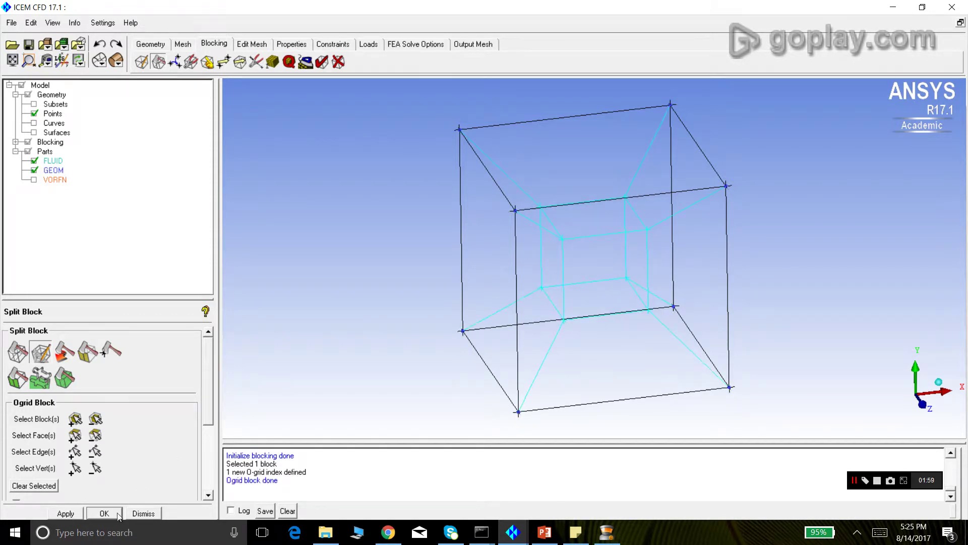
pyautogui.click(143, 513)
# Examine the O-grid structure from several angles, checking how the inner block's vertices connect to the outer cube's corners.
pyautogui.moveTo(697, 305); pyautogui.dragTo(623, 201)
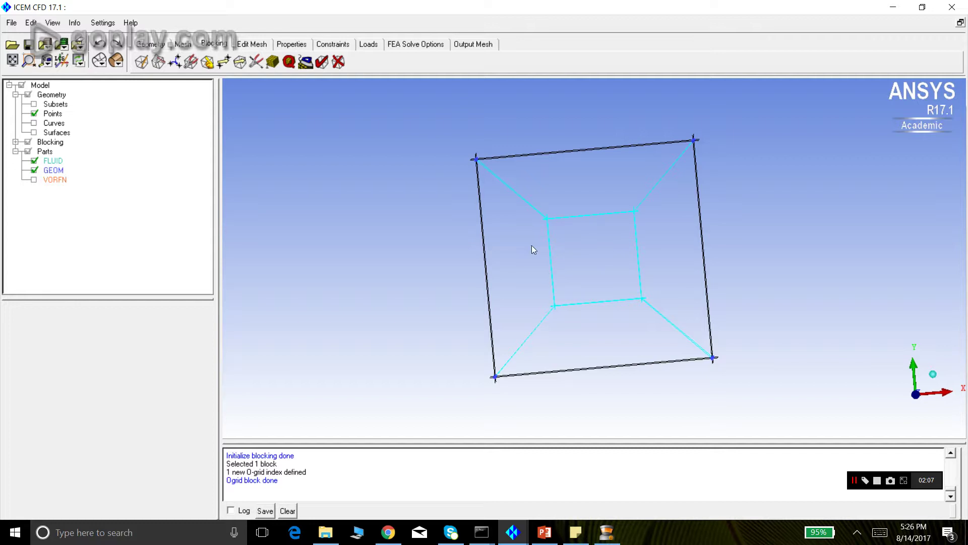
pyautogui.moveTo(486, 171); pyautogui.dragTo(525, 216)
pyautogui.moveTo(484, 159); pyautogui.dragTo(495, 243)
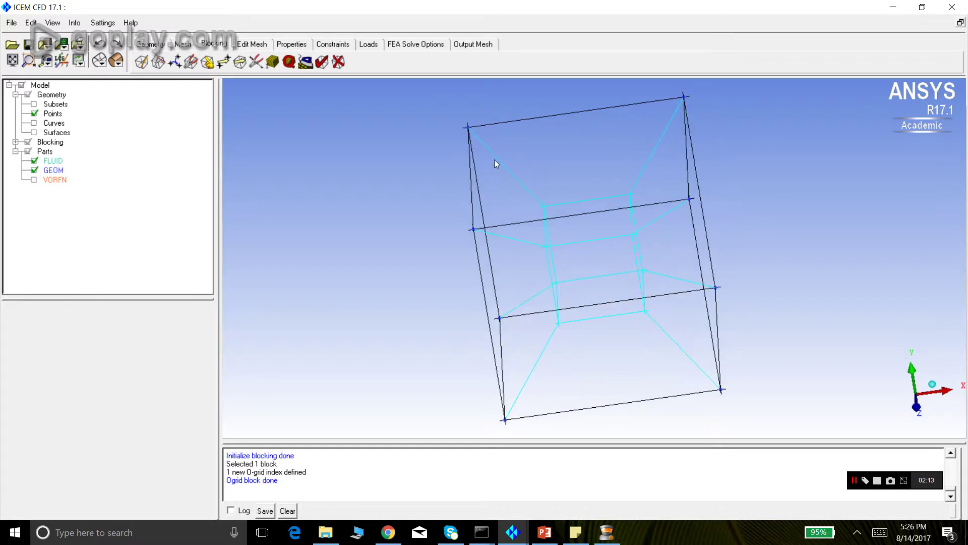
pyautogui.moveTo(503, 180); pyautogui.dragTo(471, 190)
pyautogui.moveTo(491, 255); pyautogui.dragTo(459, 235)
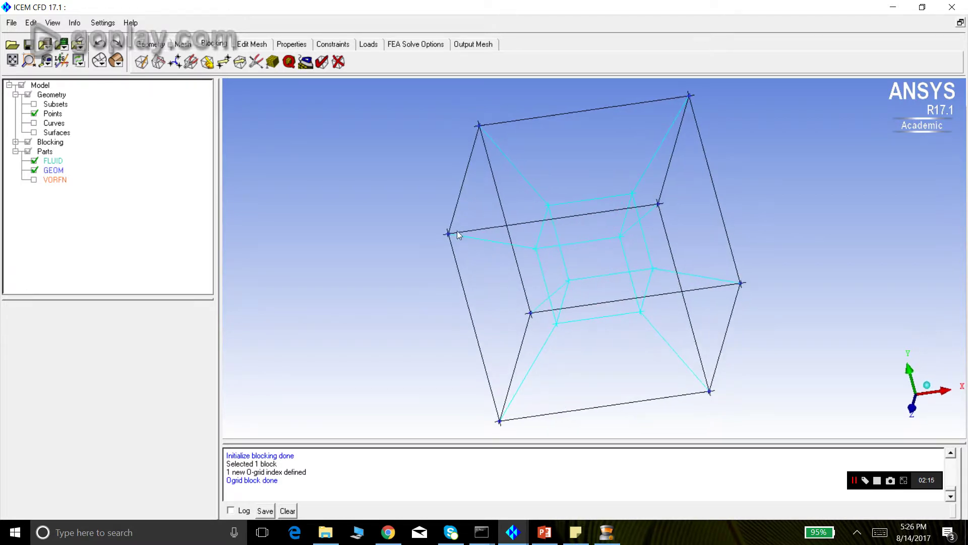
pyautogui.moveTo(577, 303); pyautogui.dragTo(601, 288)
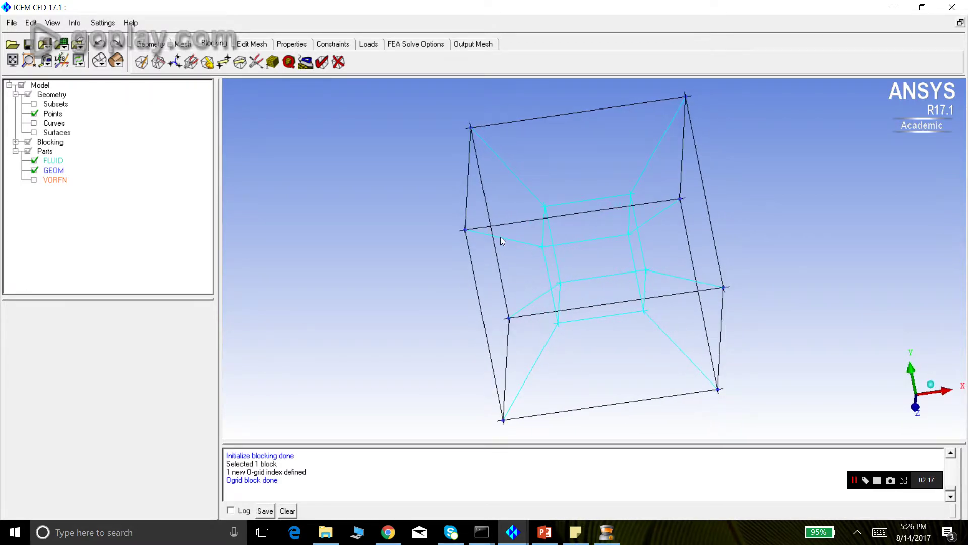
pyautogui.moveTo(531, 227); pyautogui.dragTo(493, 241)
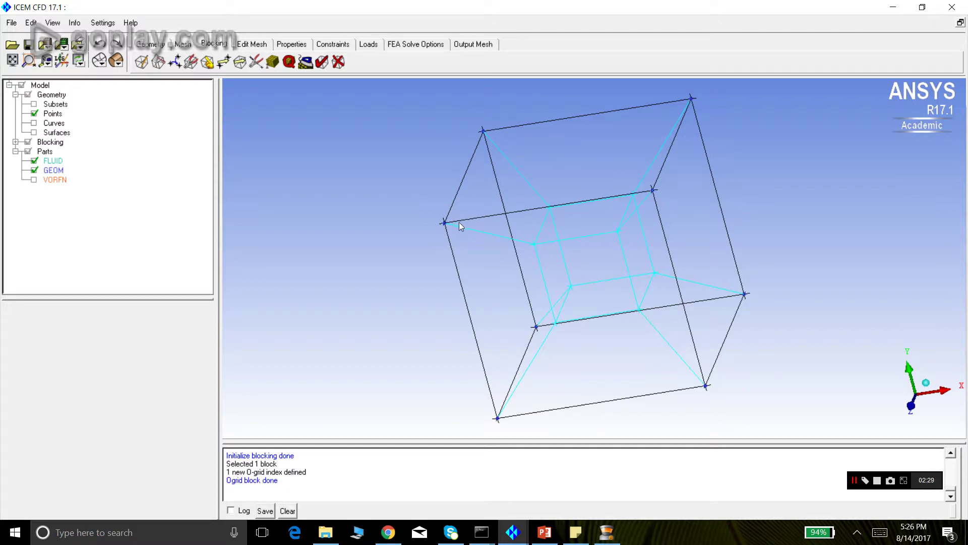
pyautogui.moveTo(648, 344); pyautogui.dragTo(702, 333)
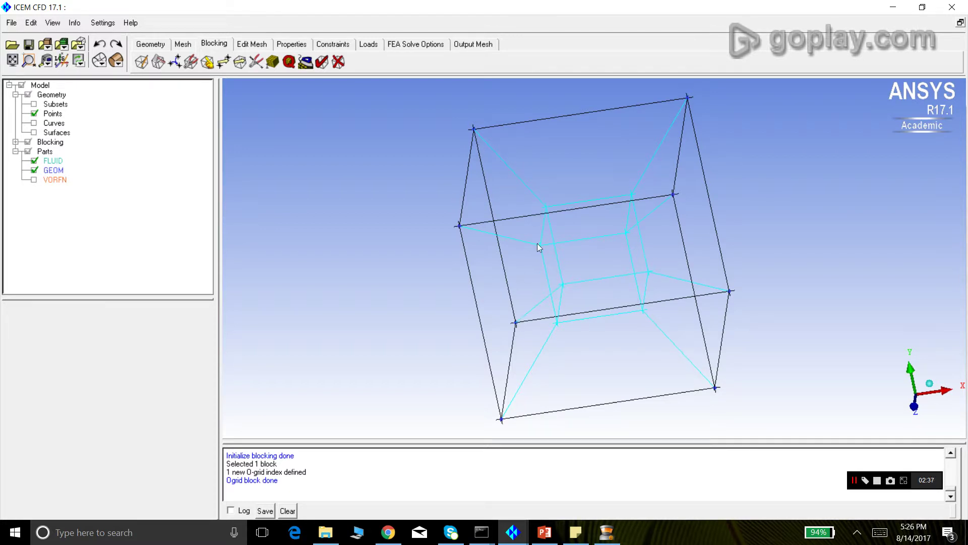
pyautogui.moveTo(552, 333)
pyautogui.mouseDown()
pyautogui.moveTo(548, 323)
pyautogui.moveTo(558, 333)
pyautogui.mouseUp()
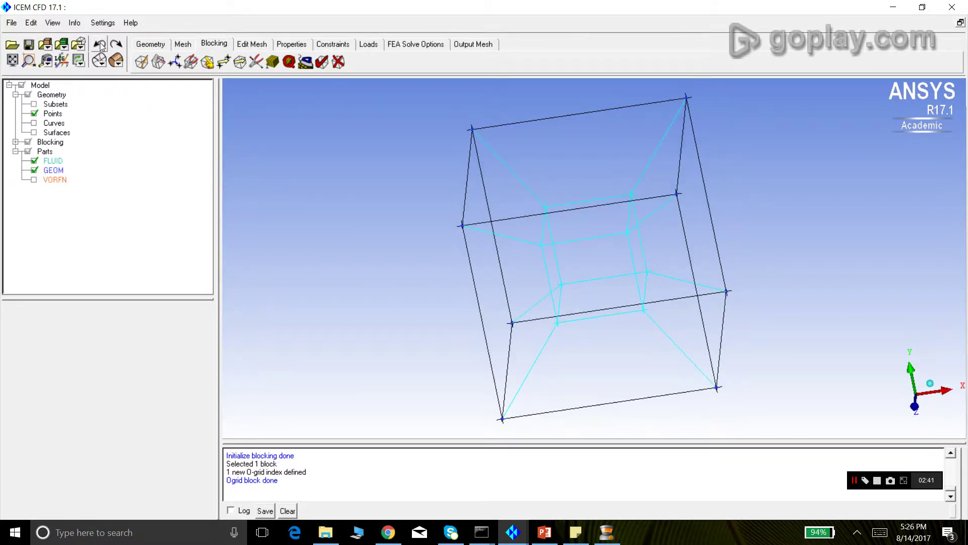
# Display the Index Control for the blocking.
pyautogui.click(15, 142)
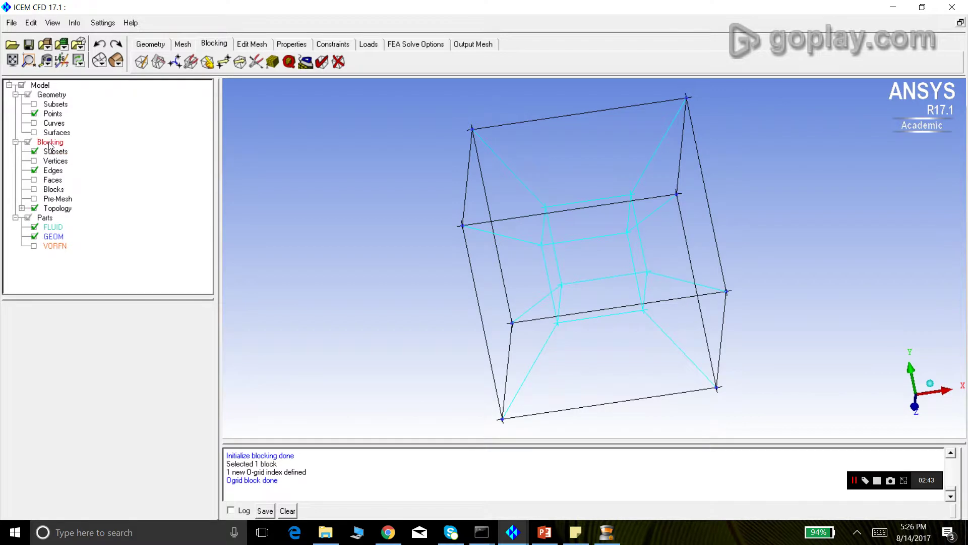
pyautogui.rightClick(51, 144)
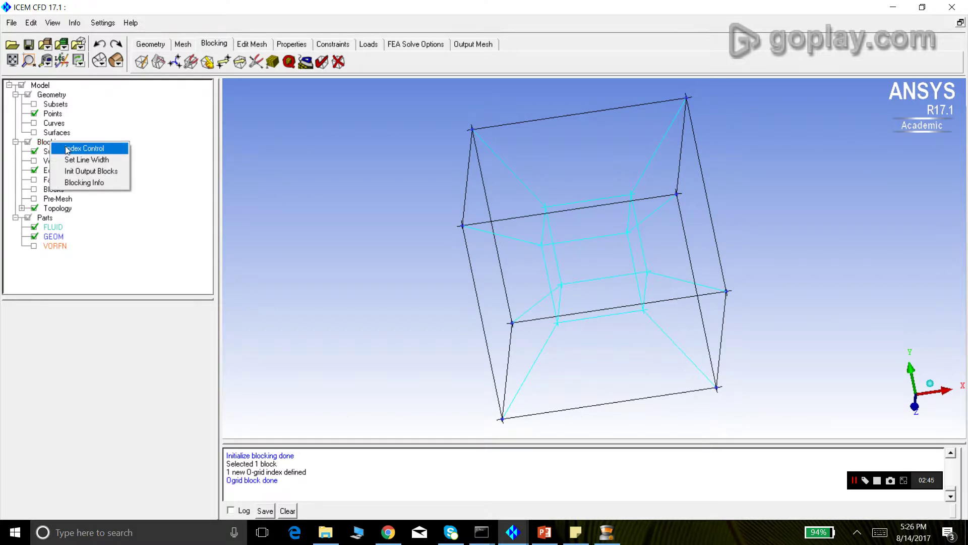
pyautogui.click(68, 149)
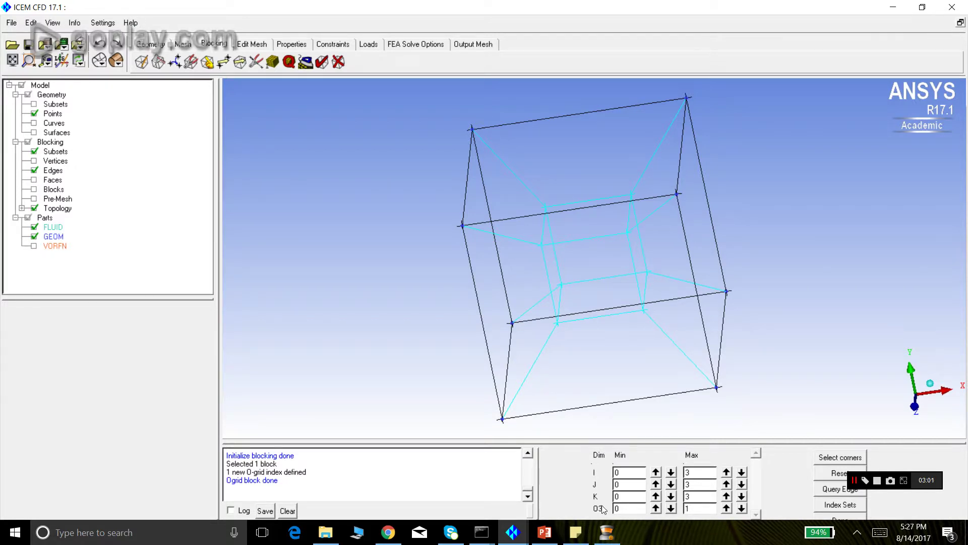
# Undo the O-grid split and redo it to compare the index control dimensions with and without it.
pyautogui.click(101, 44)
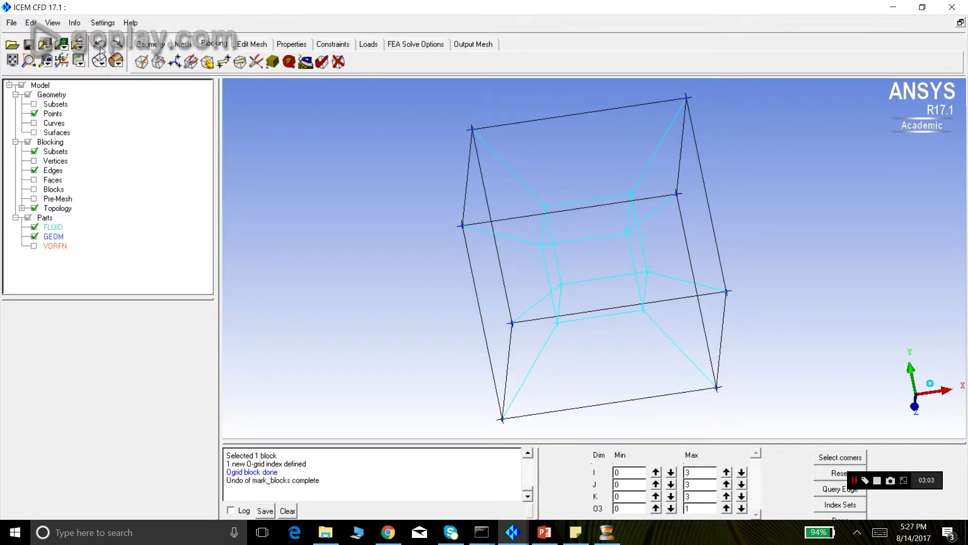
pyautogui.click(100, 45)
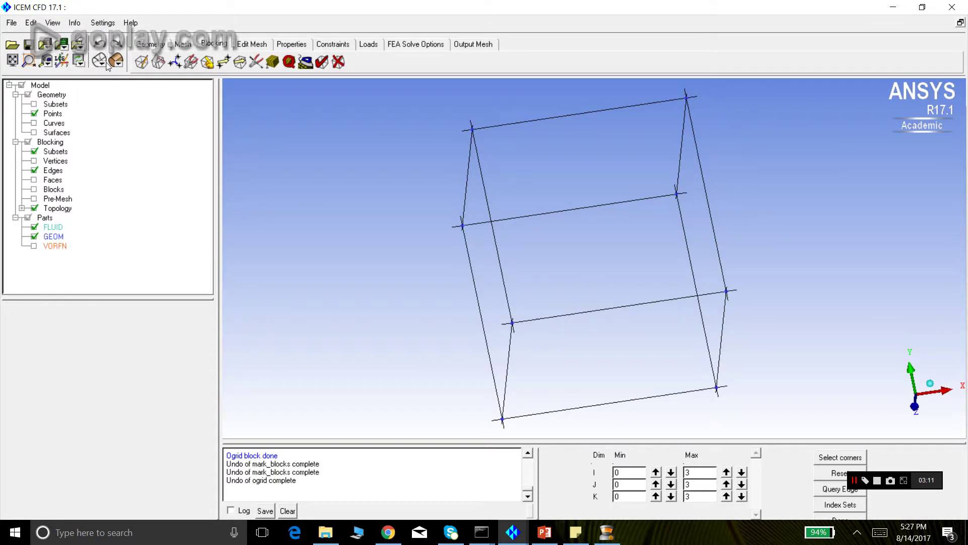
pyautogui.click(115, 45)
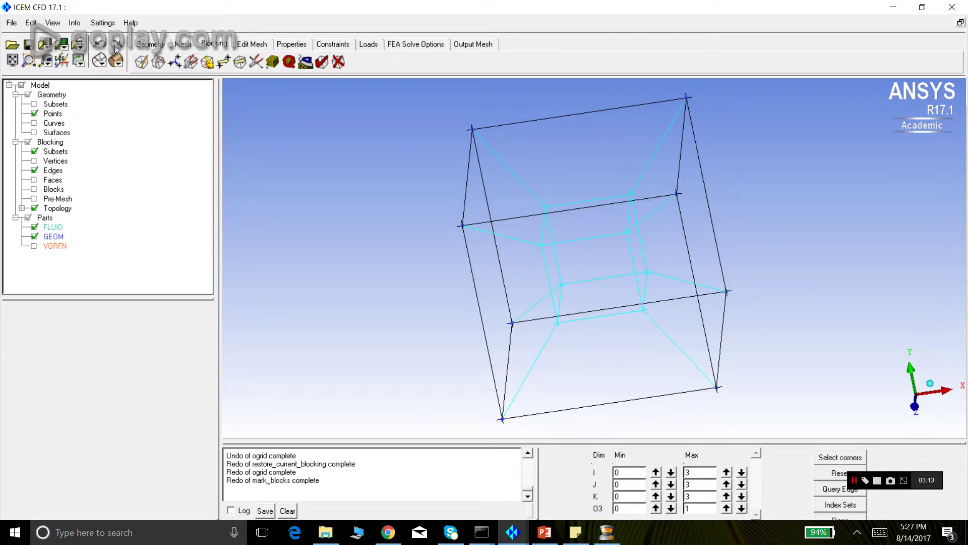
pyautogui.click(115, 47)
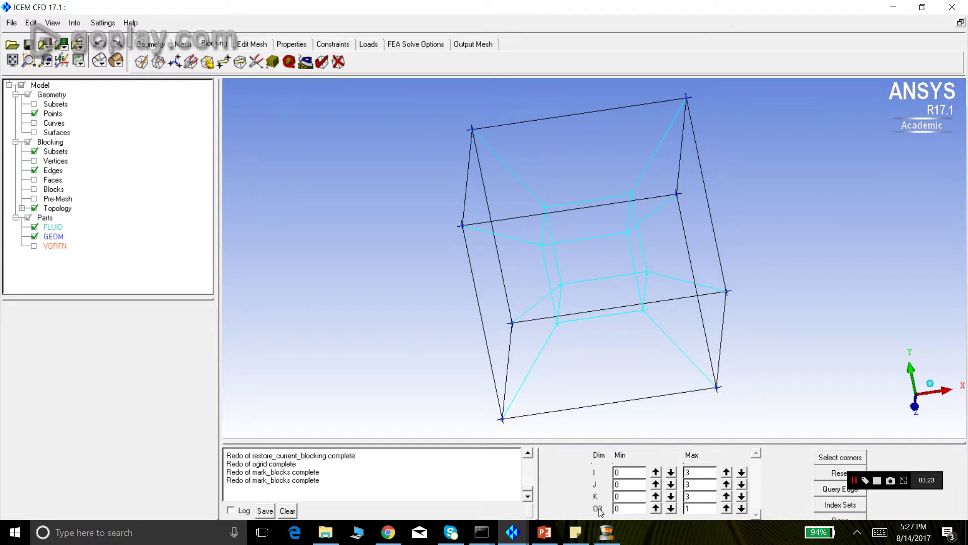
# Isolate the inner O-grid block by setting the O3 minimum index to 1, and restore the minimum to 0.
pyautogui.moveTo(579, 345); pyautogui.dragTo(541, 345)
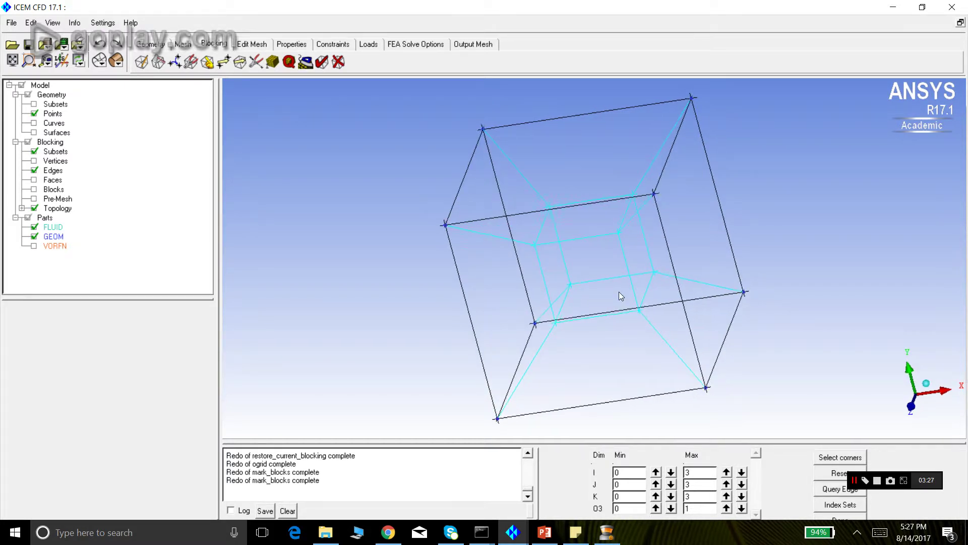
pyautogui.moveTo(619, 291); pyautogui.dragTo(623, 276)
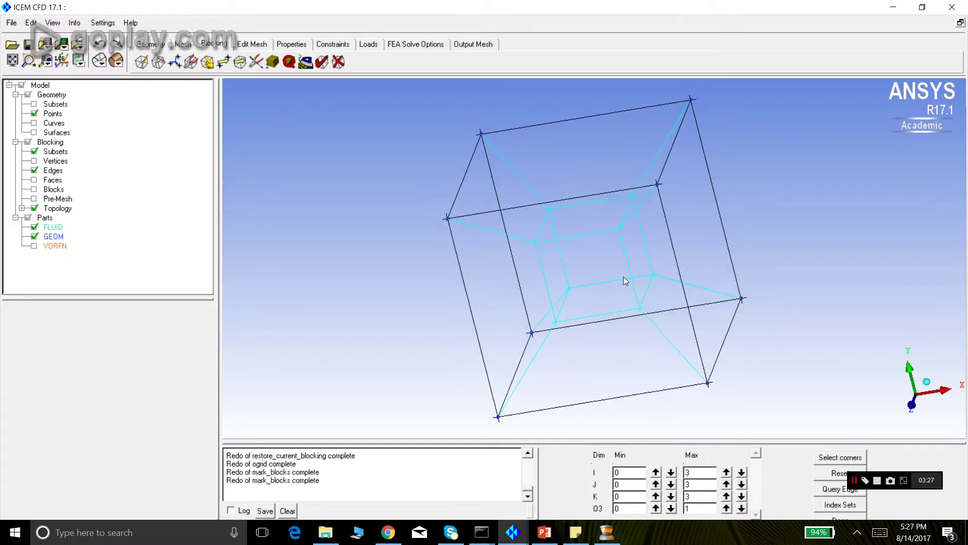
pyautogui.click(656, 508)
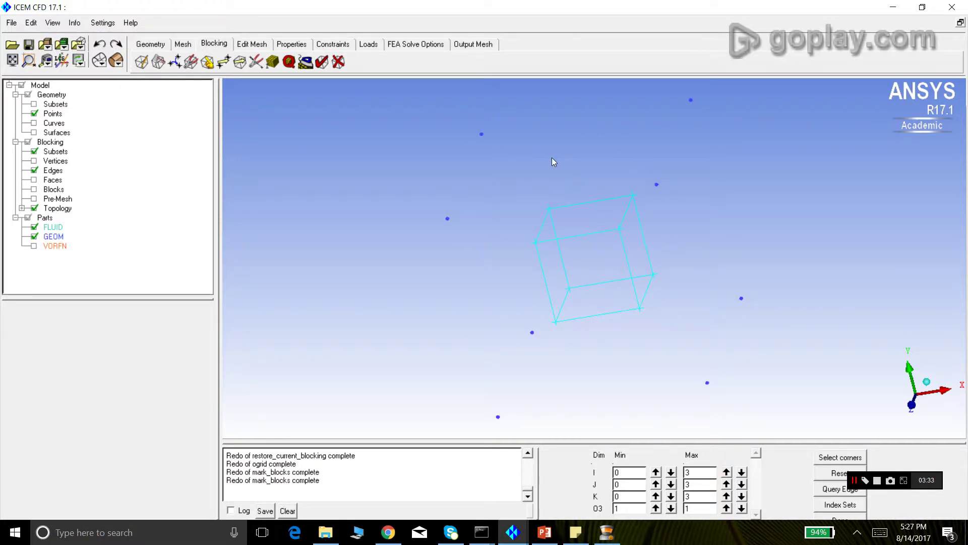
pyautogui.click(671, 508)
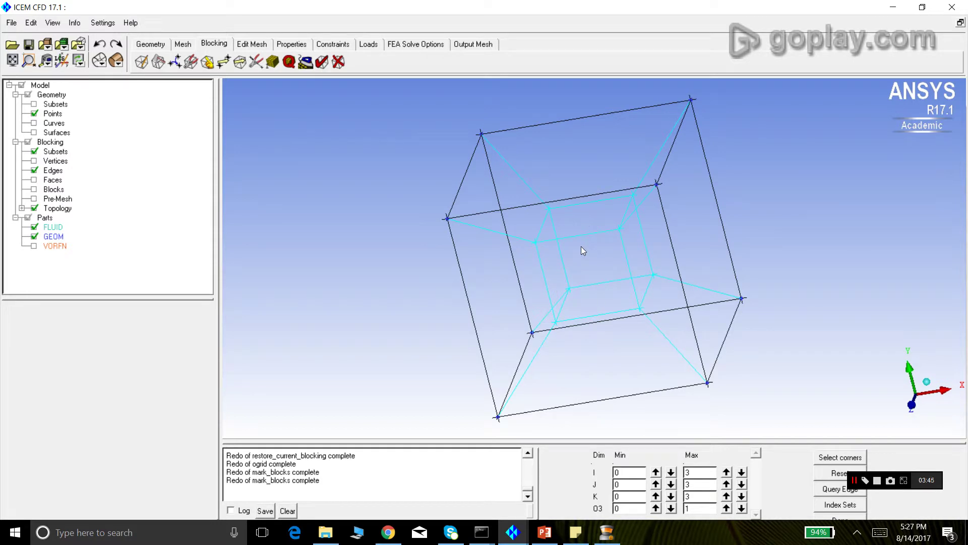
# Lower the O3 maximum index and return it to 1, and raise the minimum and return it to 0, to compare the displayed blocks.
pyautogui.click(742, 508)
pyautogui.click(726, 509)
pyautogui.click(655, 508)
pyautogui.click(671, 508)
pyautogui.scroll(3, 484, 235)
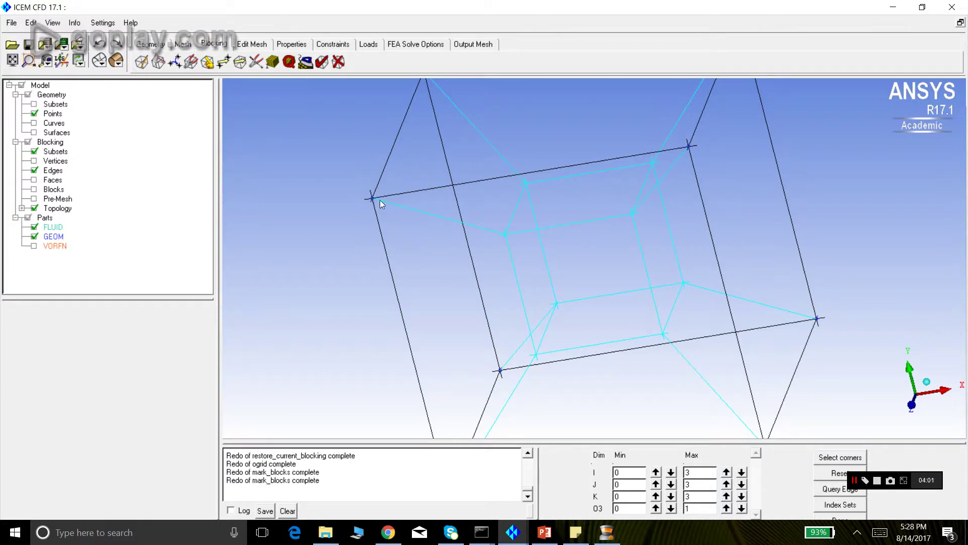
# Split the central inner block of the existing O-grid into a second, nested O-grid.
pyautogui.moveTo(526, 231); pyautogui.dragTo(543, 241)
pyautogui.scroll(-3, 542, 236)
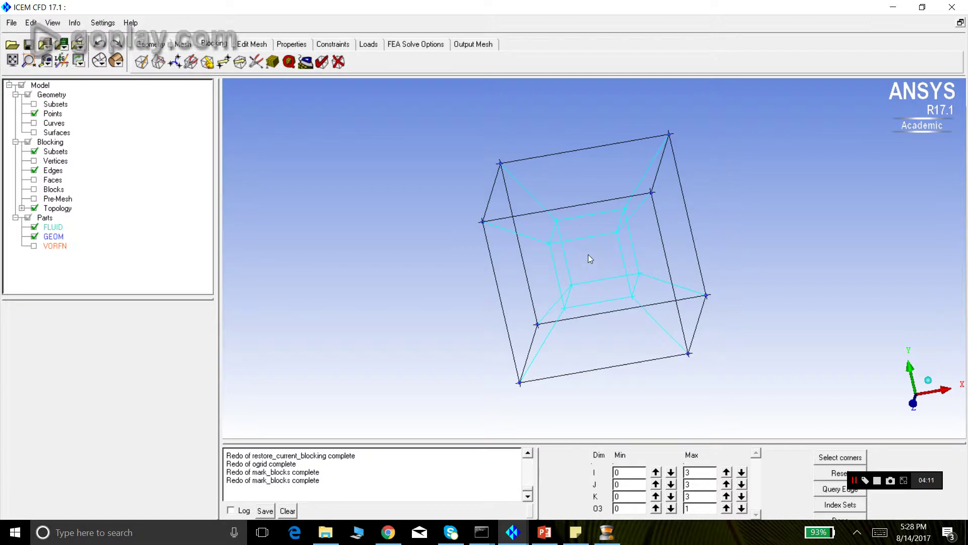
pyautogui.click(161, 63)
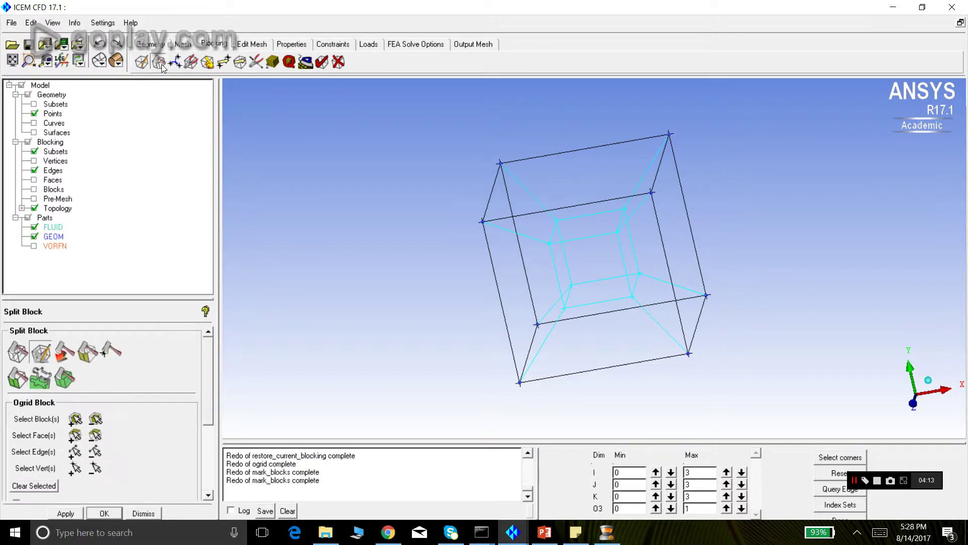
pyautogui.click(75, 418)
pyautogui.click(586, 271)
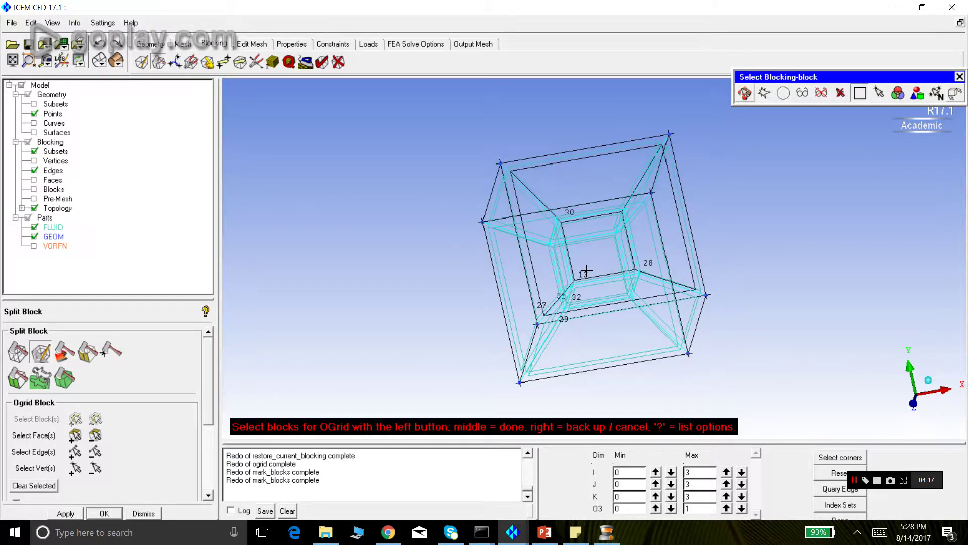
pyautogui.click(558, 245)
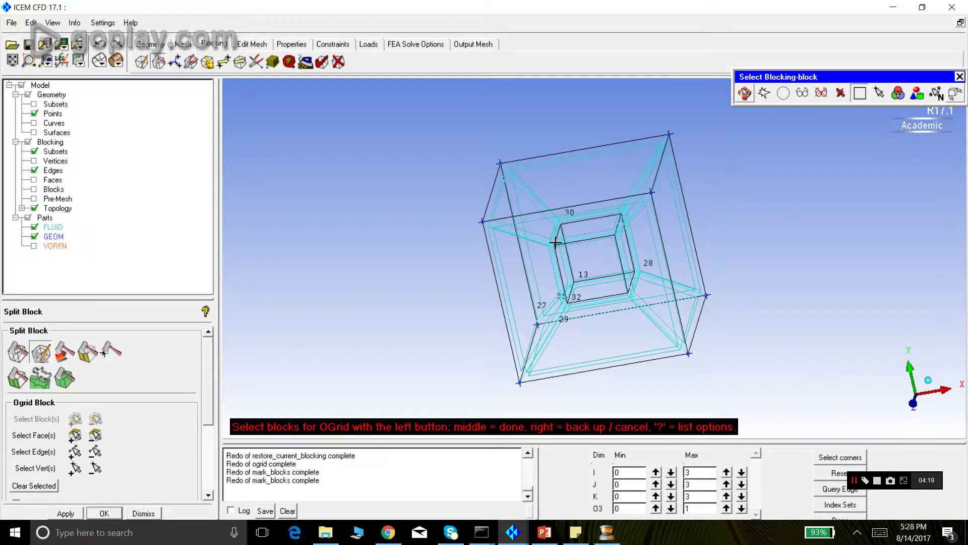
pyautogui.middleClick(336, 246)
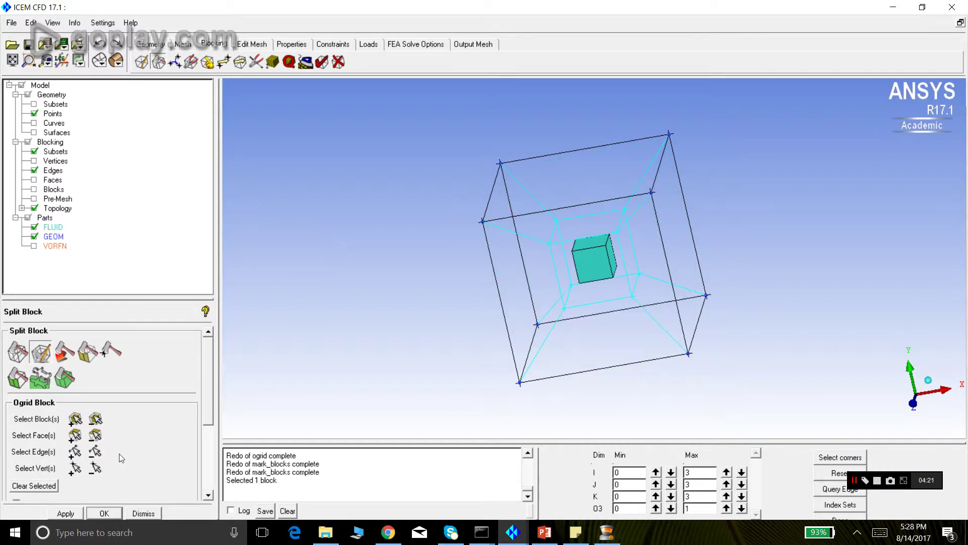
pyautogui.click(66, 513)
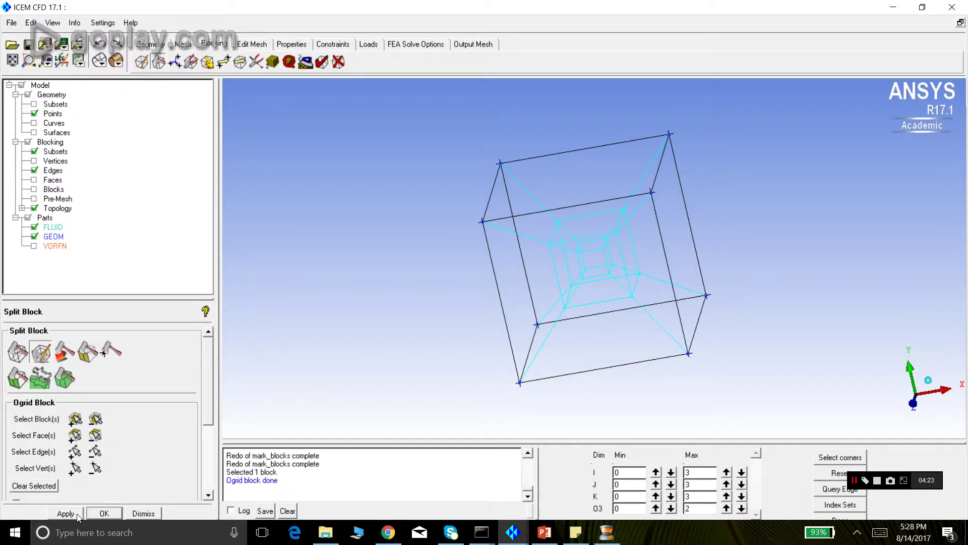
# Enlarge the index control area and examine the nested O-grid blocks from several angles.
pyautogui.moveTo(438, 319); pyautogui.dragTo(489, 240)
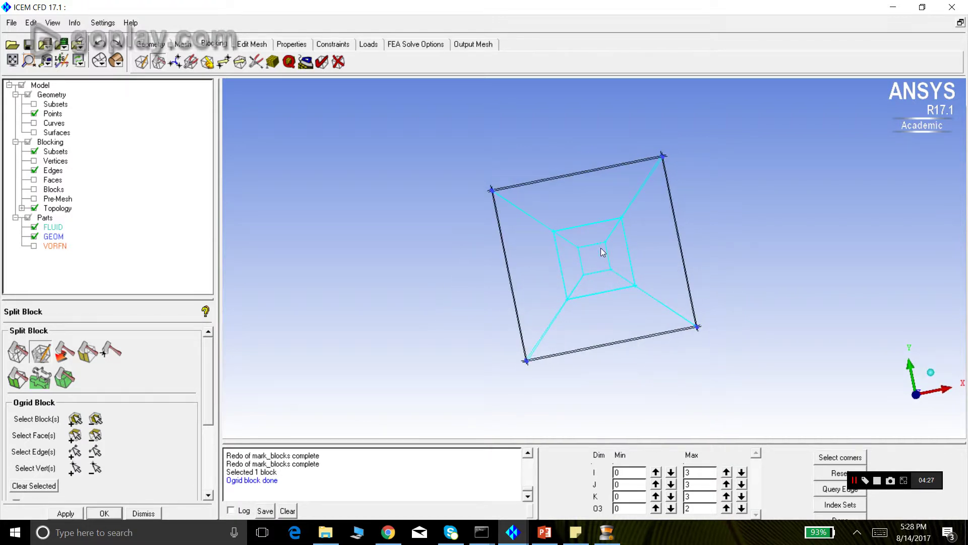
pyautogui.moveTo(613, 247); pyautogui.dragTo(589, 259)
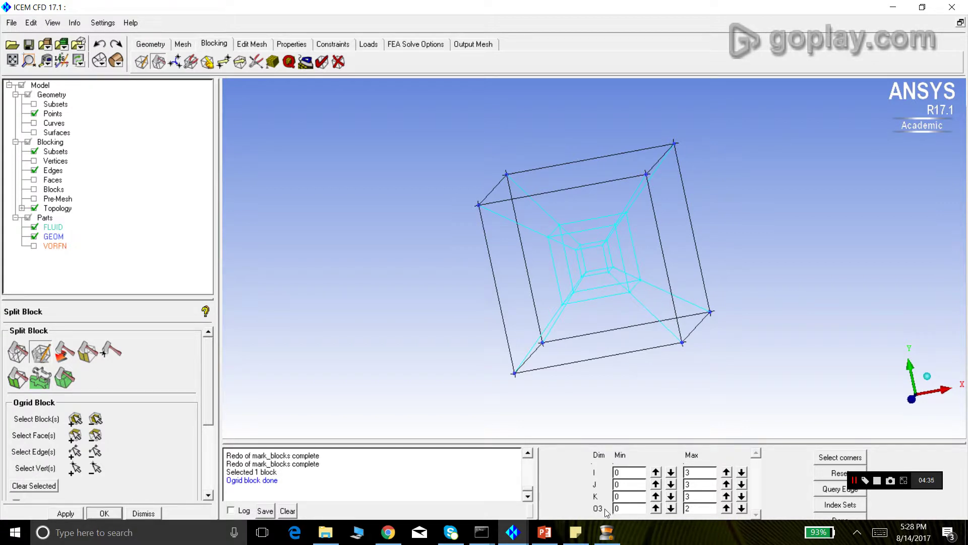
pyautogui.moveTo(628, 443); pyautogui.dragTo(625, 405)
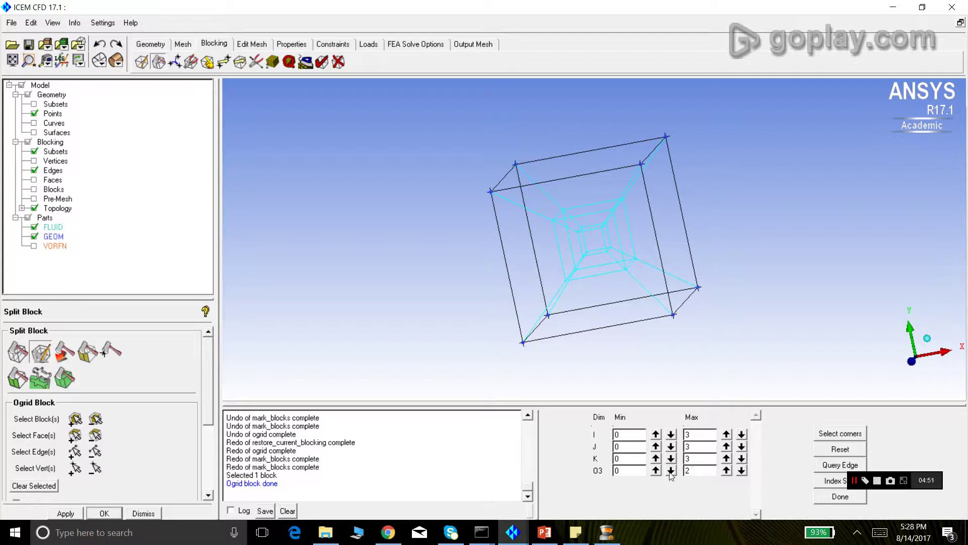
pyautogui.moveTo(625, 295); pyautogui.dragTo(565, 226)
pyautogui.scroll(2, 603, 239)
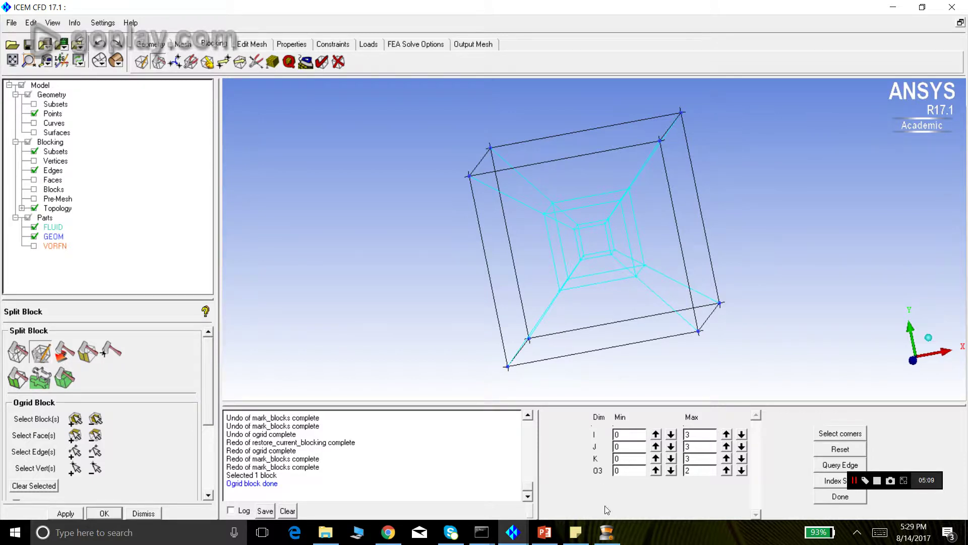
pyautogui.moveTo(564, 256); pyautogui.dragTo(603, 225)
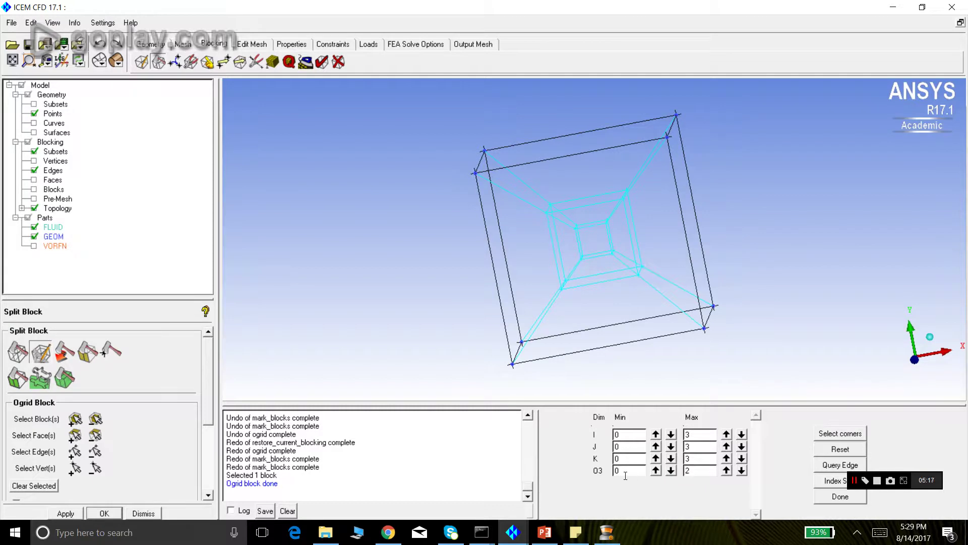
pyautogui.moveTo(617, 305); pyautogui.dragTo(604, 309)
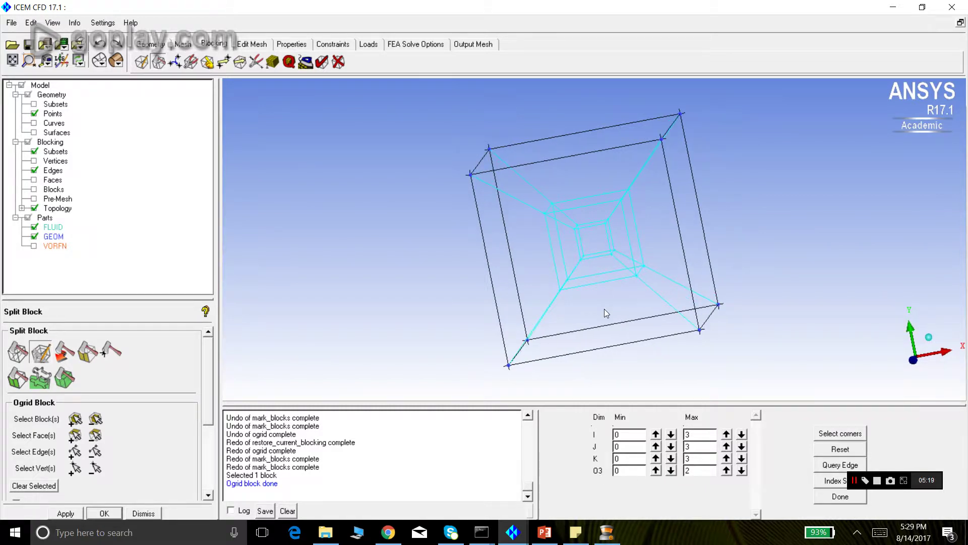
# Raise the O3 minimum index to 1 and 2 to isolate the inner blocks, and restore it to 0.
pyautogui.click(656, 469)
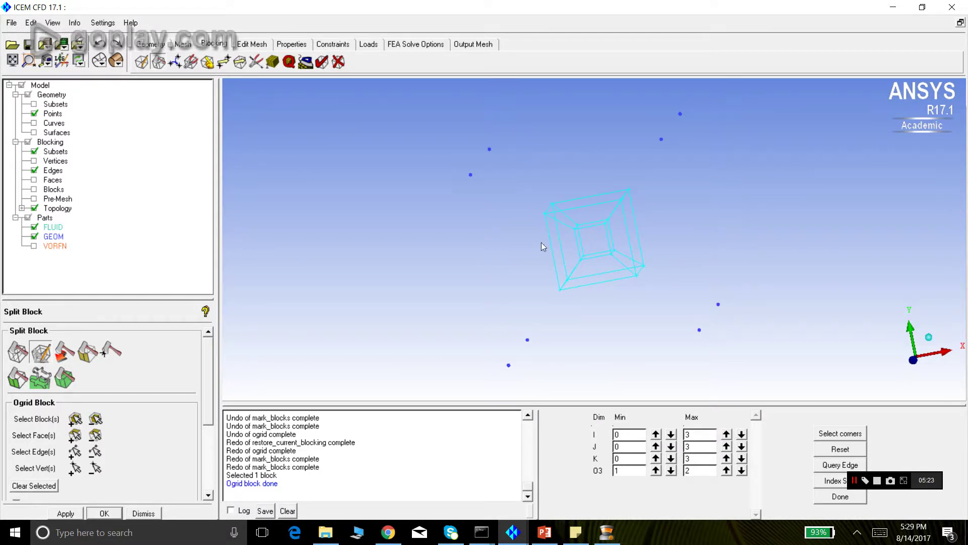
pyautogui.click(656, 470)
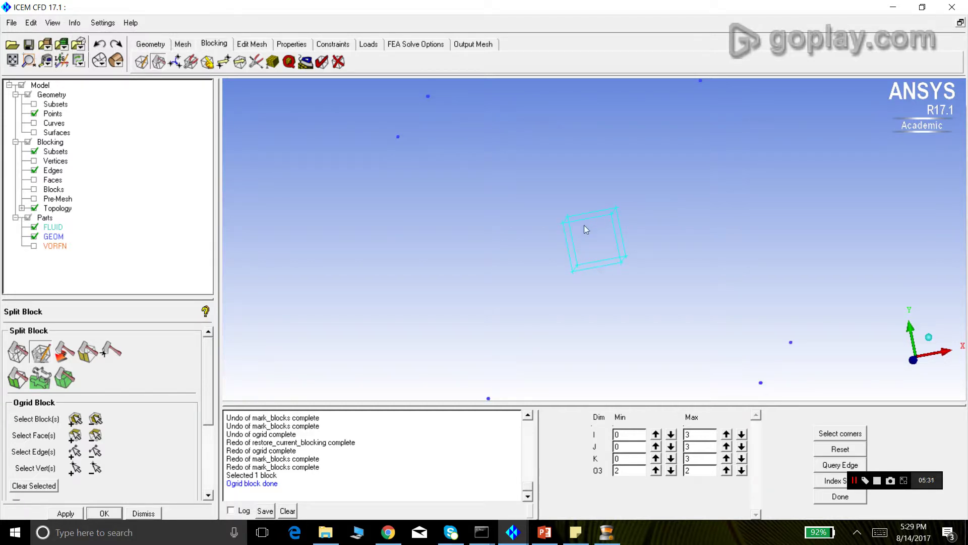
pyautogui.click(671, 470)
pyautogui.click(671, 470)
# Lower the O3 maximum index to 1 and 0, restore it to 2, and close the index control and Split Block settings.
pyautogui.click(741, 470)
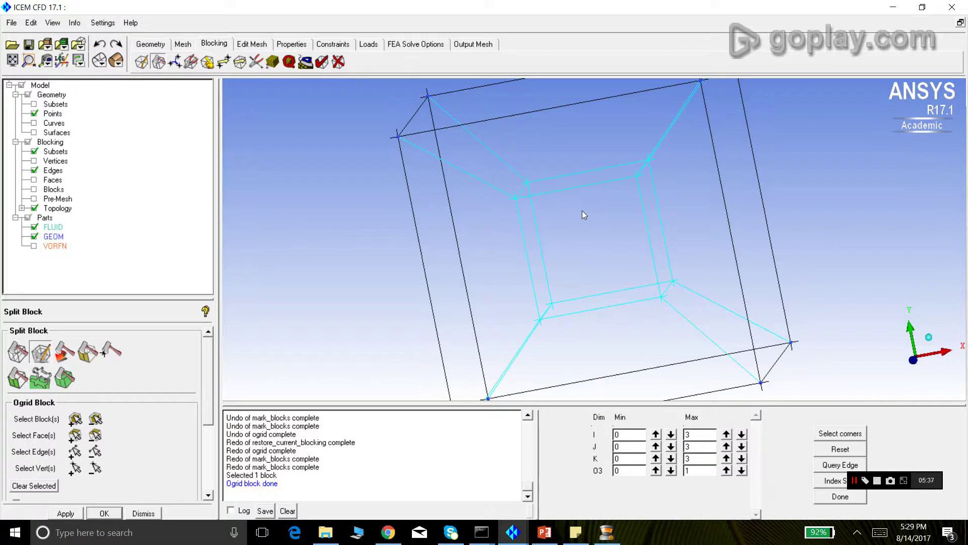
pyautogui.click(741, 470)
pyautogui.scroll(-2, 586, 212)
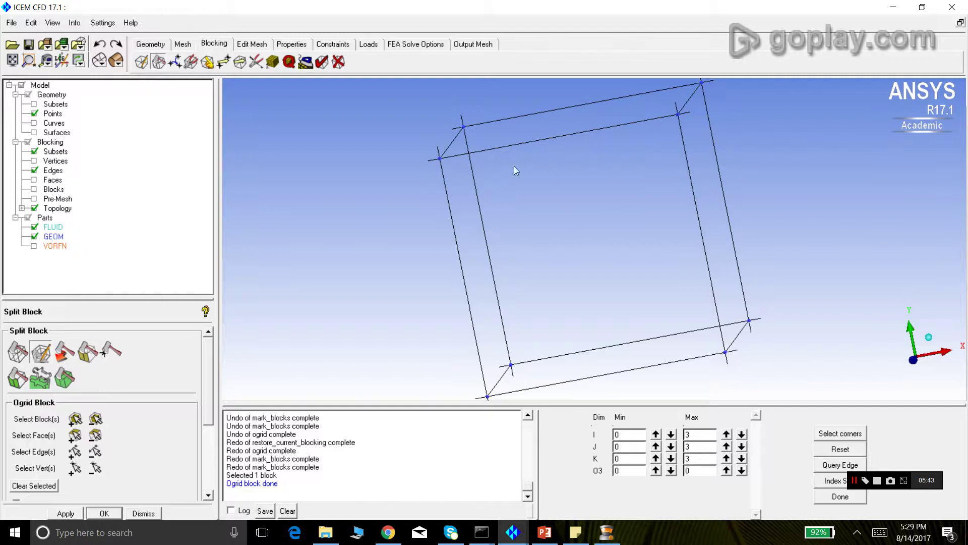
pyautogui.click(726, 470)
pyautogui.click(727, 470)
pyautogui.click(838, 497)
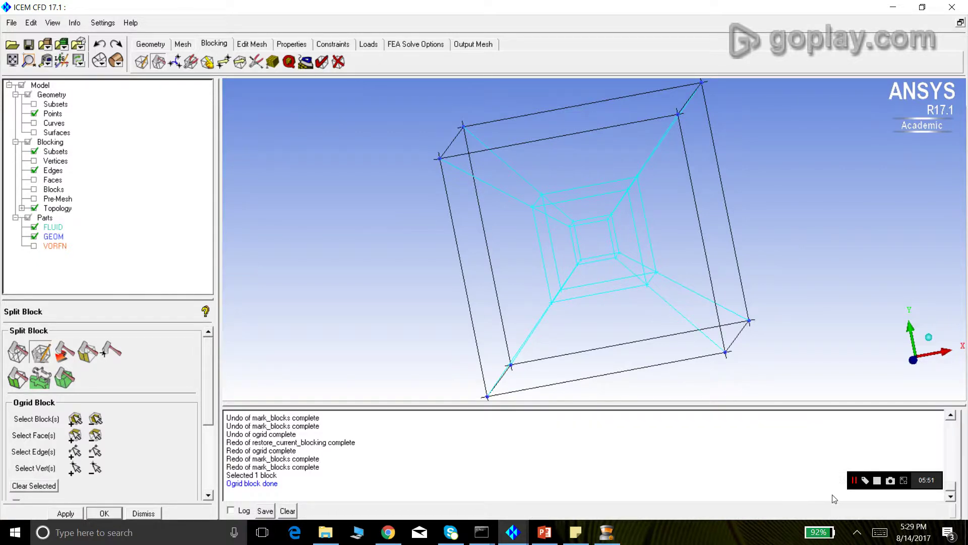
pyautogui.click(154, 514)
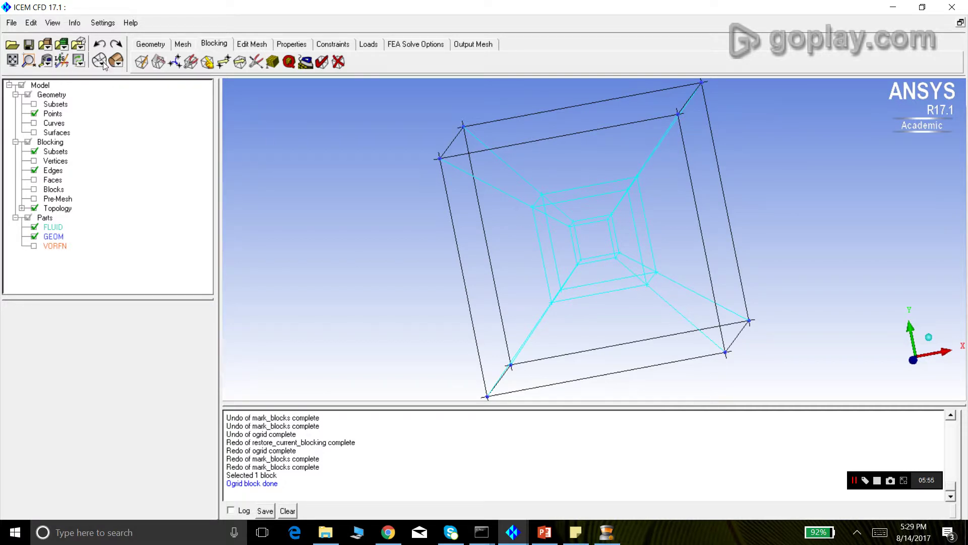
# Examine the diagonal edges linking the outer block's corners to the middle and innermost O-grid blocks.
pyautogui.scroll(3, 303, 207)
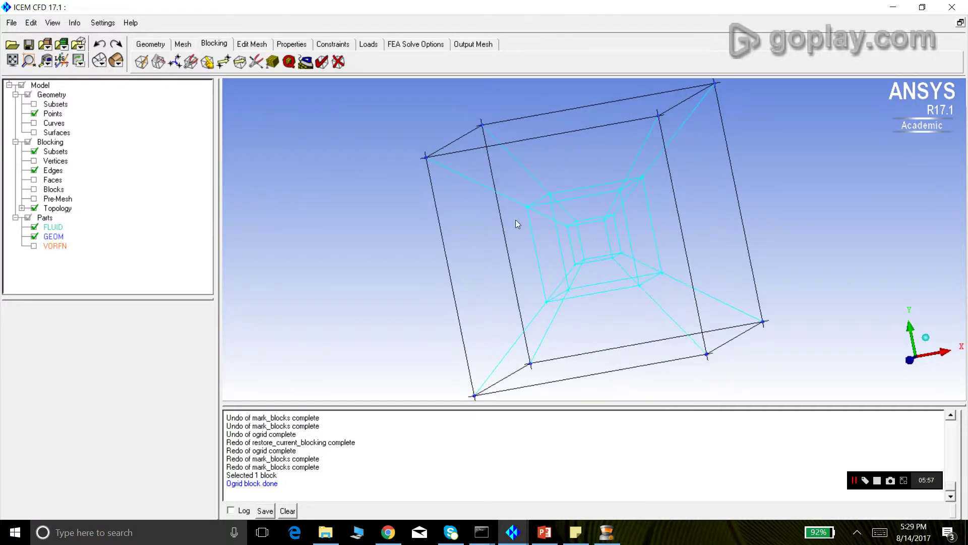
pyautogui.moveTo(516, 212); pyautogui.dragTo(580, 221)
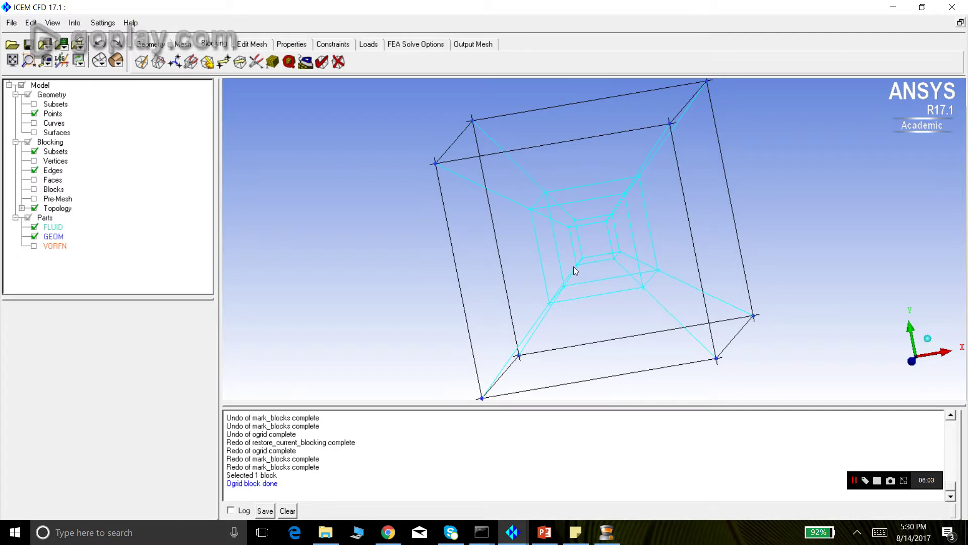
pyautogui.scroll(2, 577, 235)
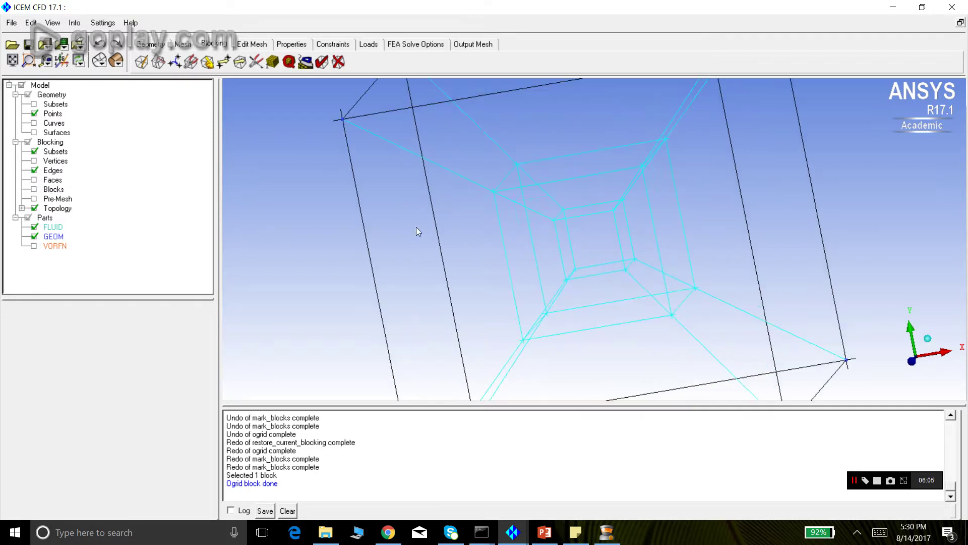
pyautogui.scroll(-1, 525, 225)
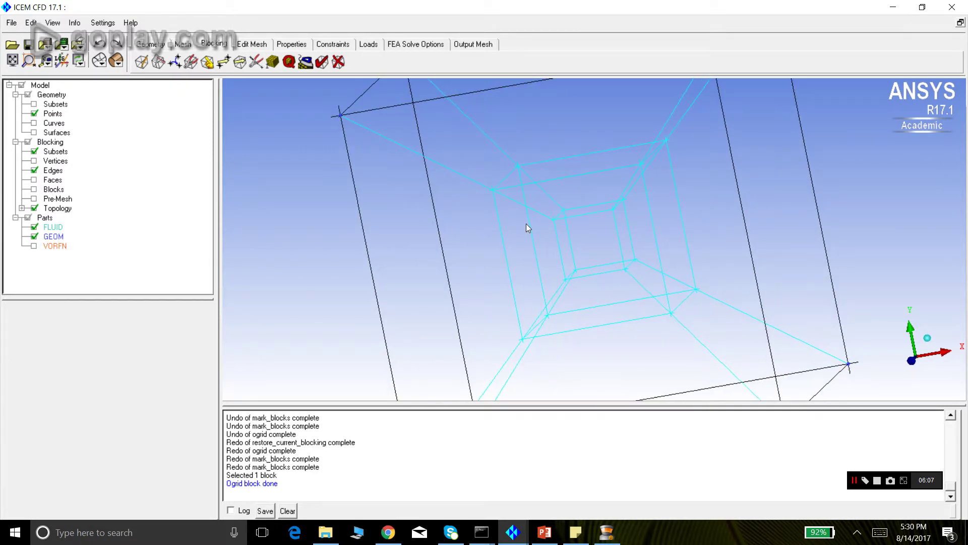
pyautogui.scroll(-1, 525, 222)
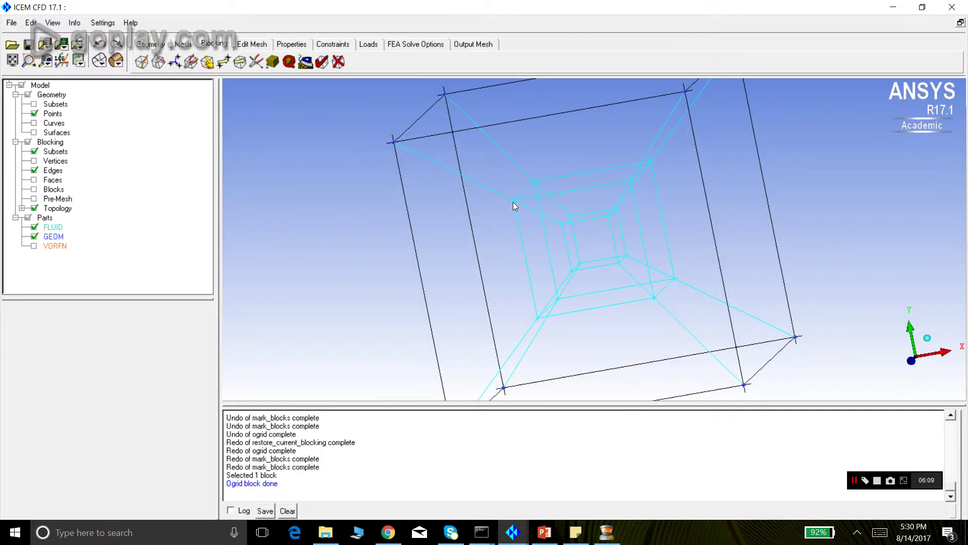
pyautogui.scroll(4, 560, 227)
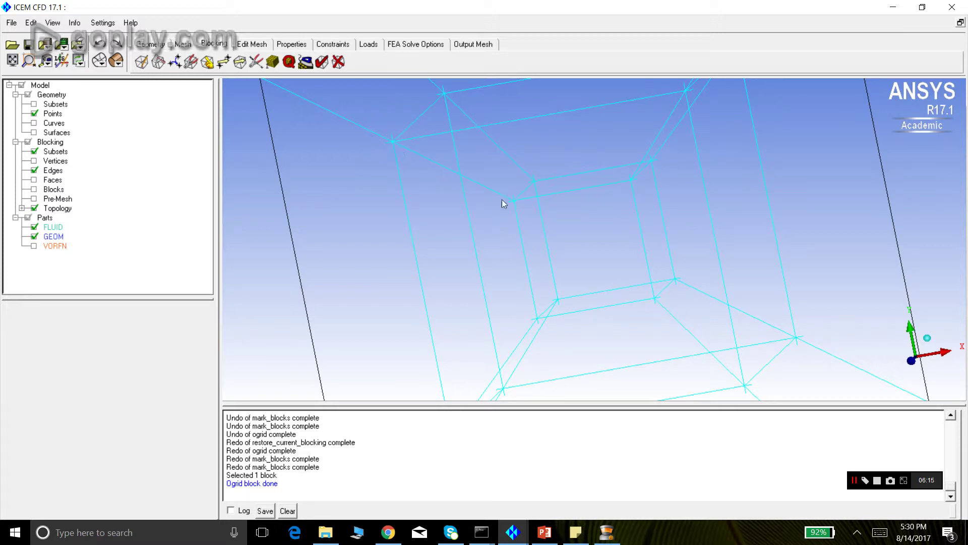
pyautogui.scroll(-3, 566, 213)
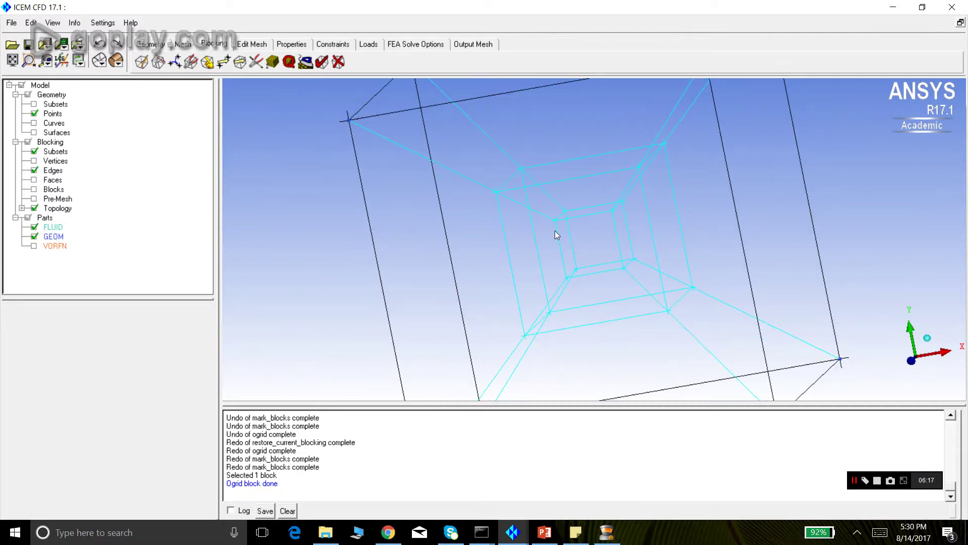
# Merge outer corner vertex 26 with middle O-grid vertex 67 using propagation, deleting the station, and undo that merge.
pyautogui.click(177, 63)
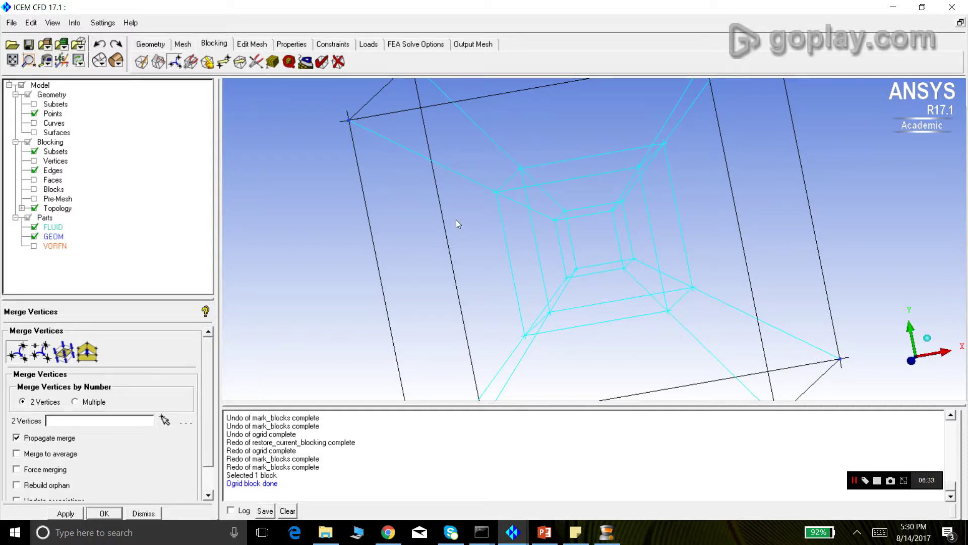
pyautogui.scroll(-1, 457, 220)
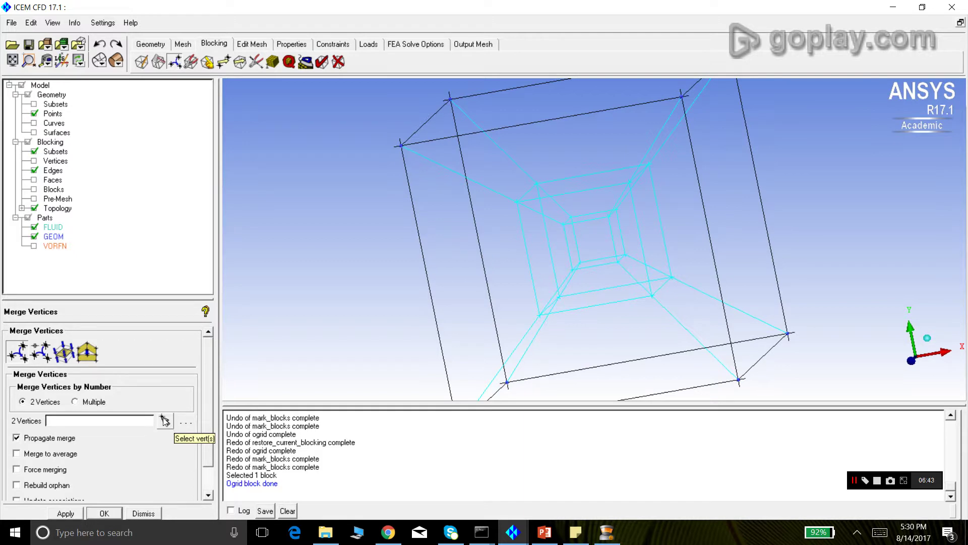
pyautogui.click(165, 421)
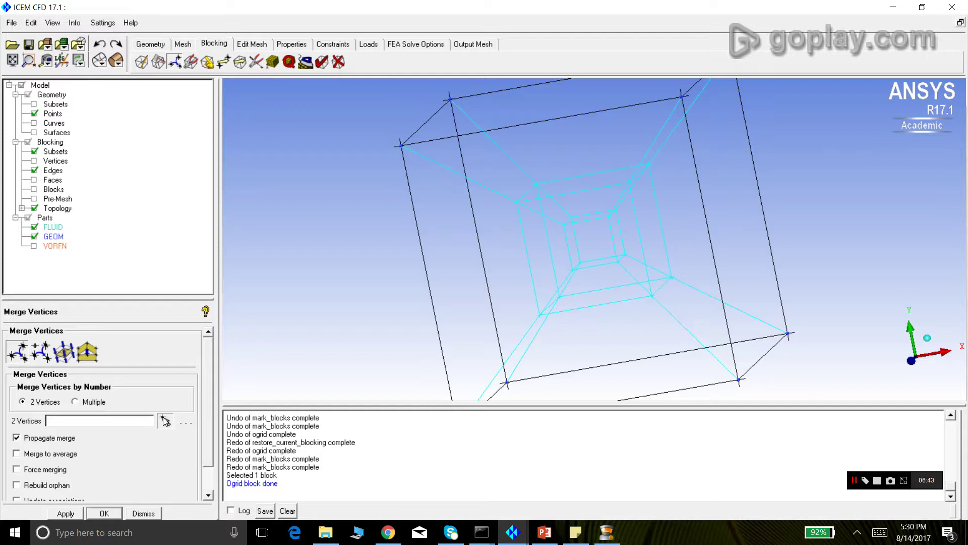
pyautogui.click(399, 145)
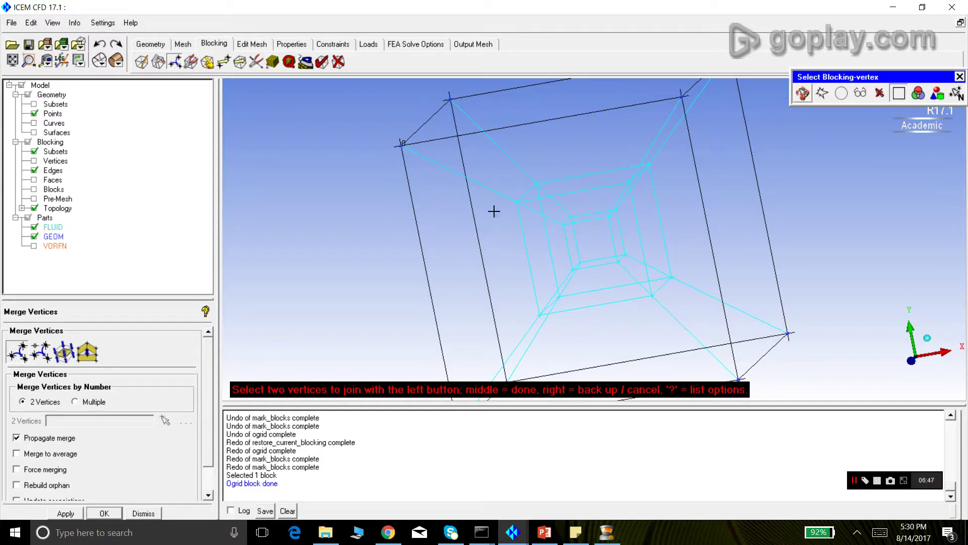
pyautogui.click(514, 202)
pyautogui.middleClick(513, 202)
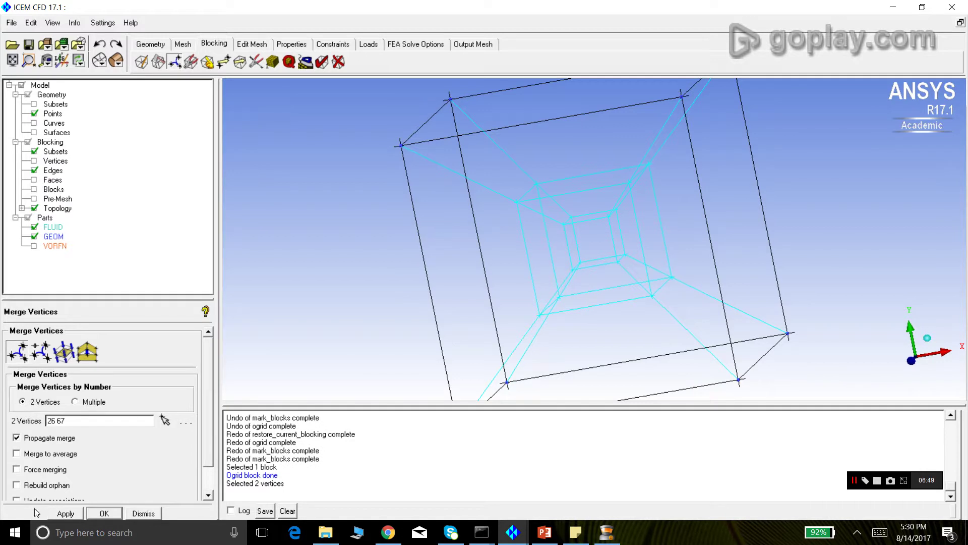
pyautogui.click(63, 513)
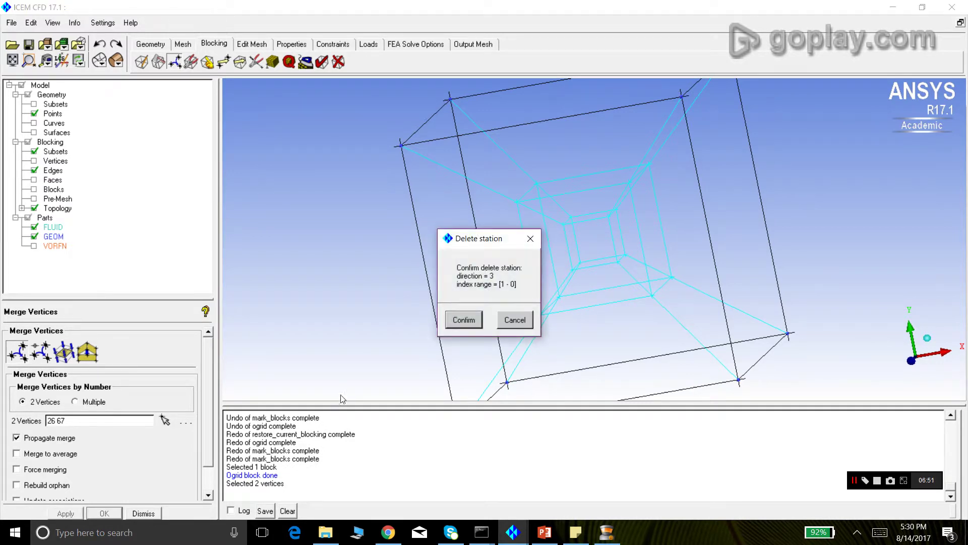
pyautogui.click(460, 323)
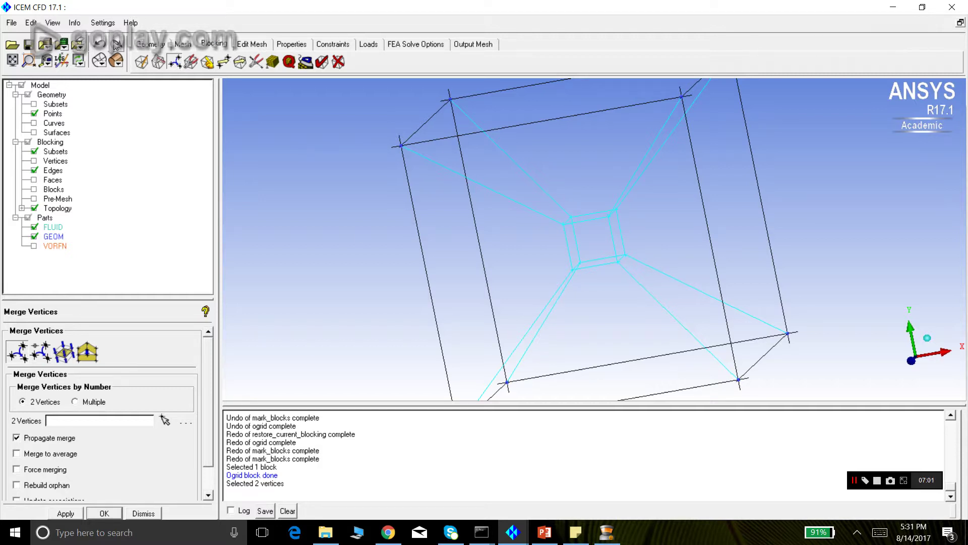
pyautogui.click(100, 44)
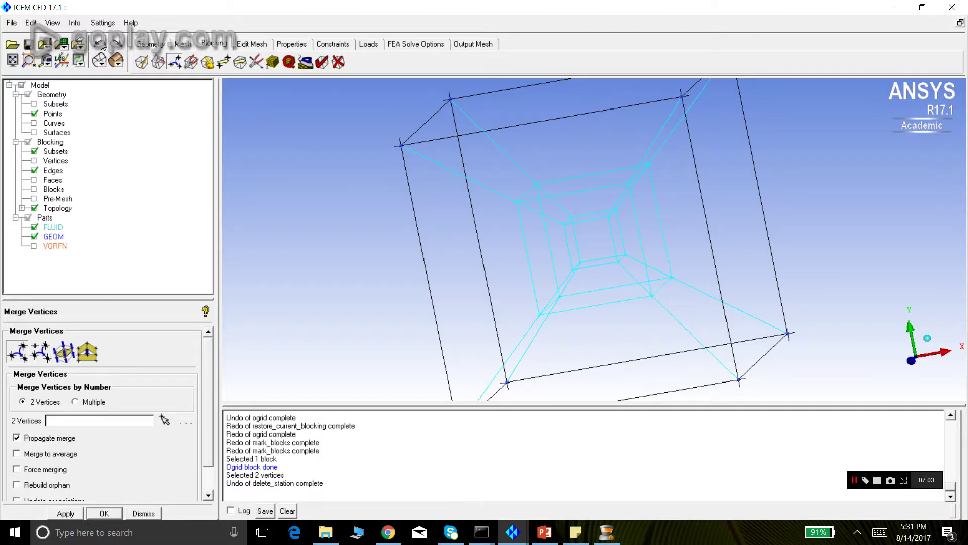
# Merge middle O-grid vertex 67 with outer corner vertex 26 using propagation, deleting the station, undo the merge, and close the Merge Vertices settings.
pyautogui.click(164, 421)
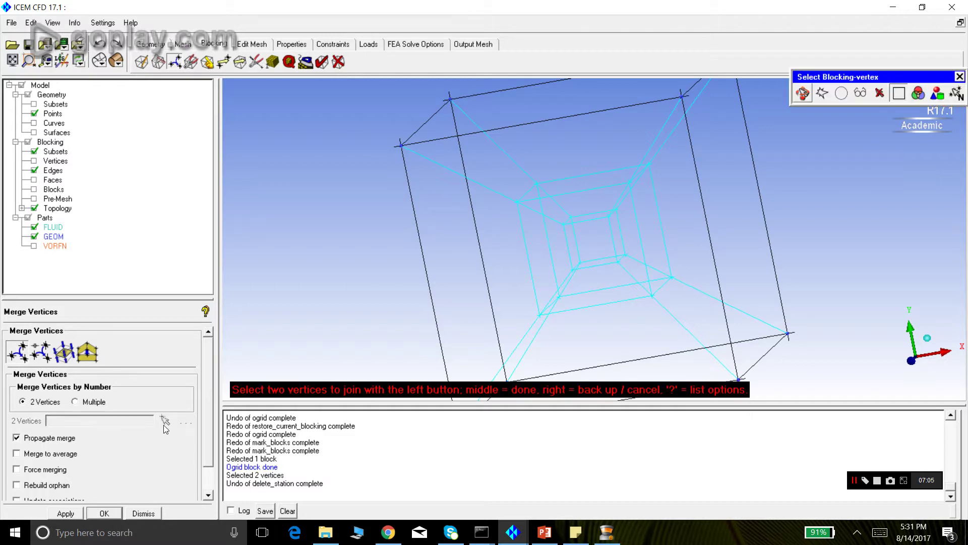
pyautogui.click(518, 205)
pyautogui.click(402, 147)
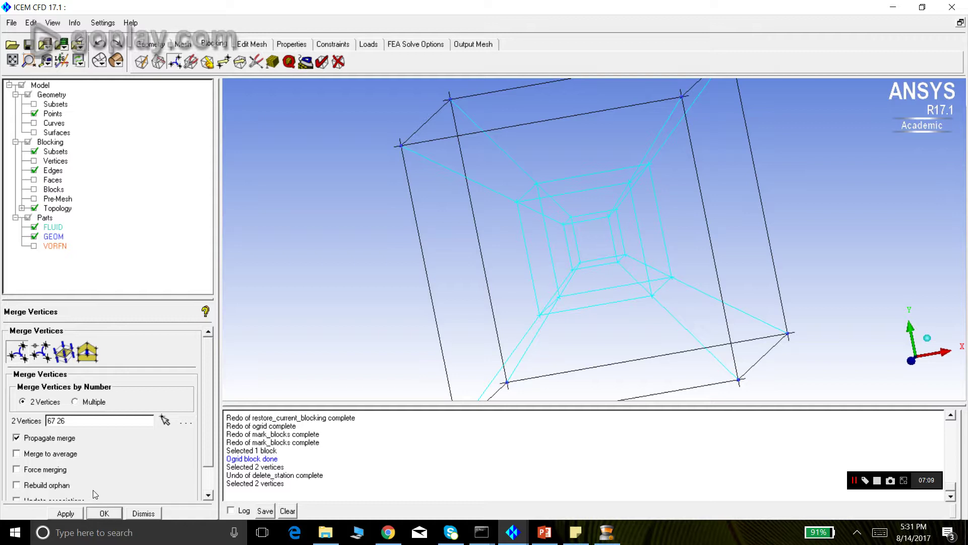
pyautogui.click(73, 512)
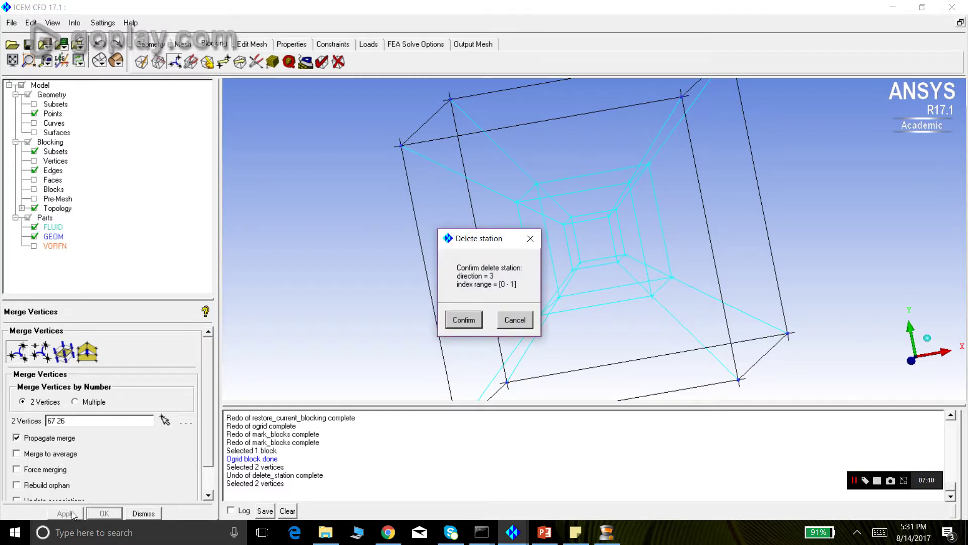
pyautogui.click(458, 322)
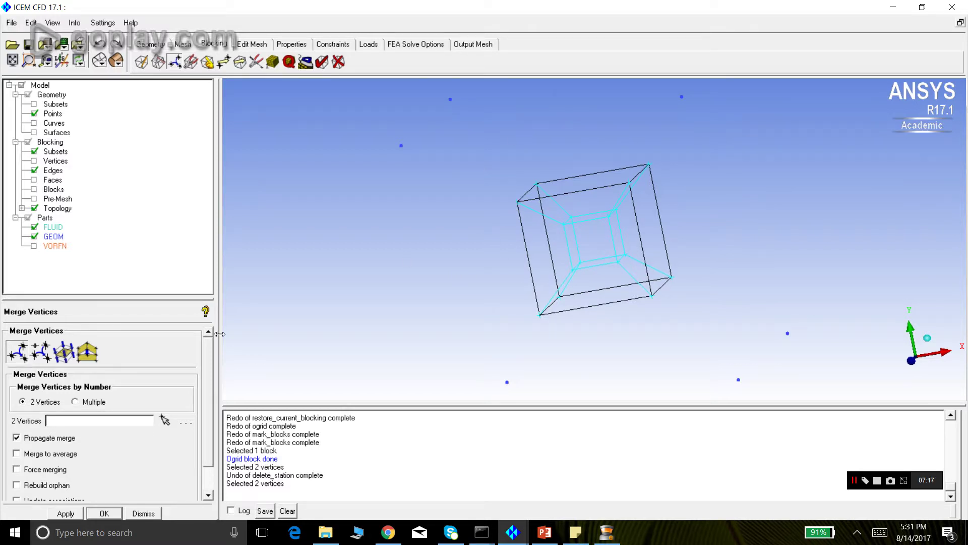
pyautogui.click(100, 44)
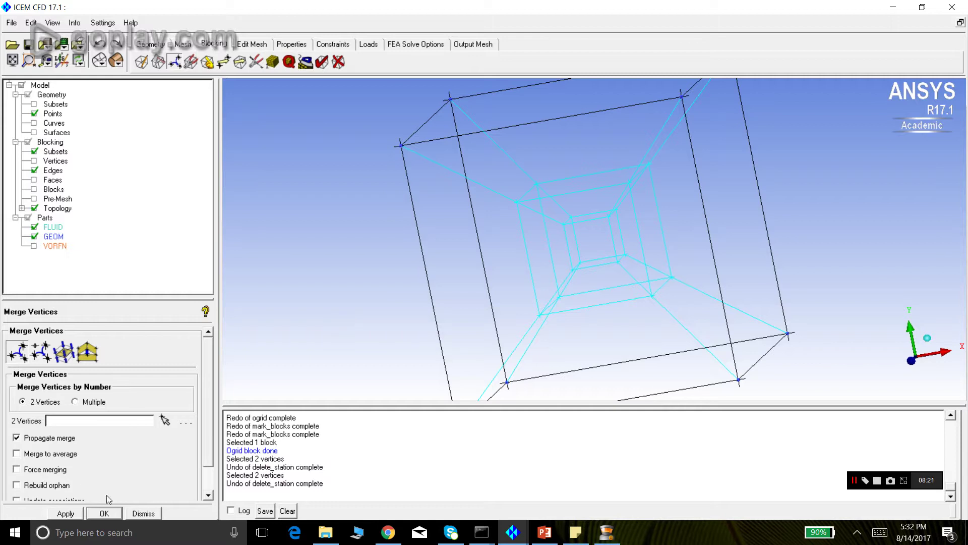
pyautogui.moveTo(527, 216)
pyautogui.mouseDown()
pyautogui.moveTo(535, 227)
pyautogui.moveTo(543, 209)
pyautogui.moveTo(521, 223)
pyautogui.moveTo(521, 209)
pyautogui.mouseUp()
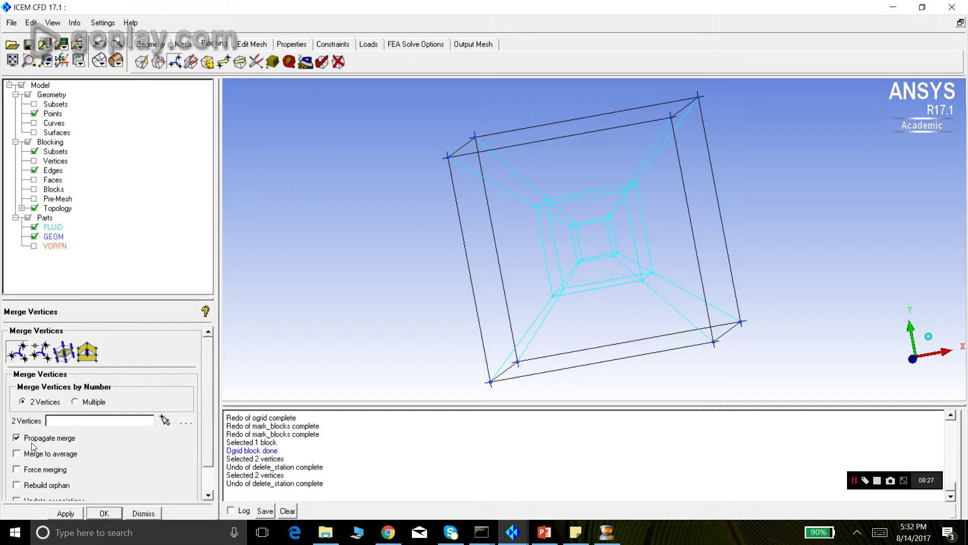
pyautogui.click(145, 518)
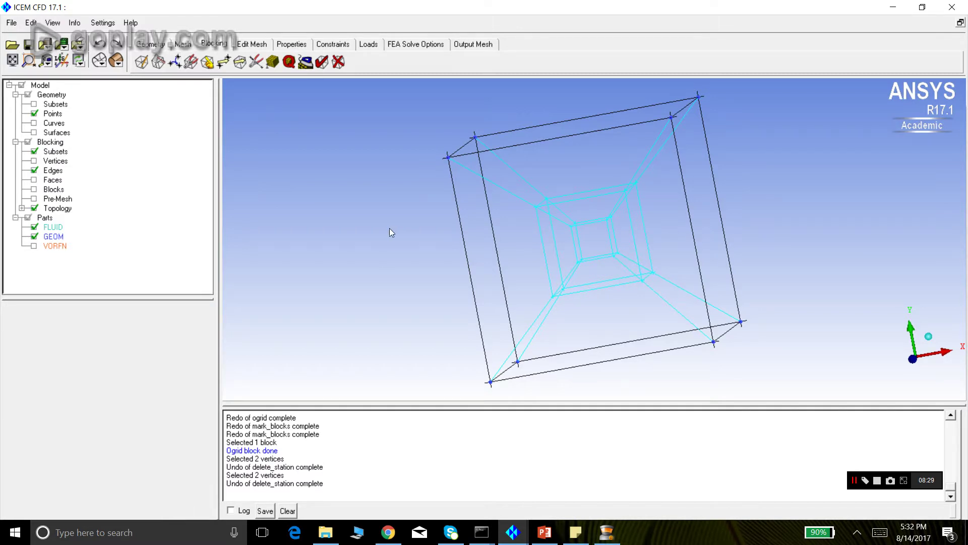
pyautogui.click(877, 485)
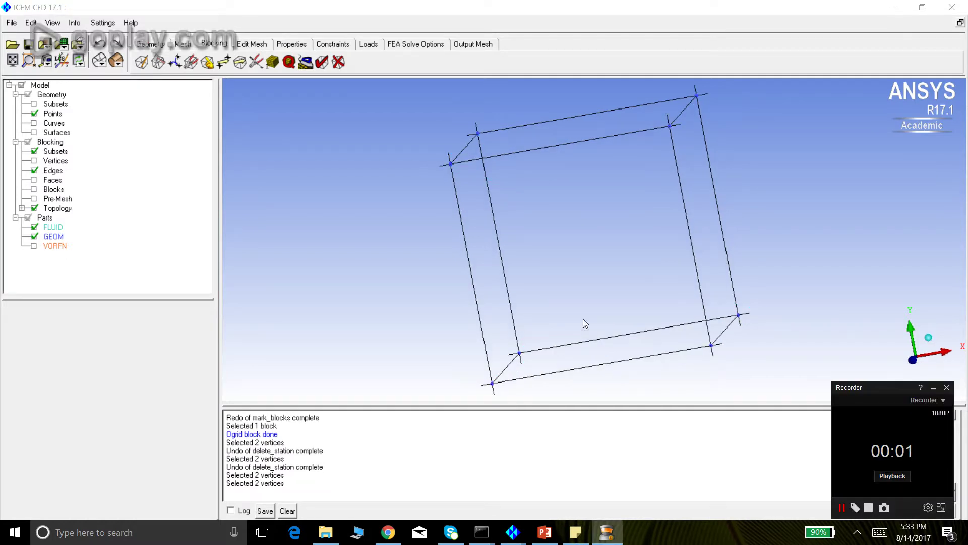
pyautogui.click(940, 508)
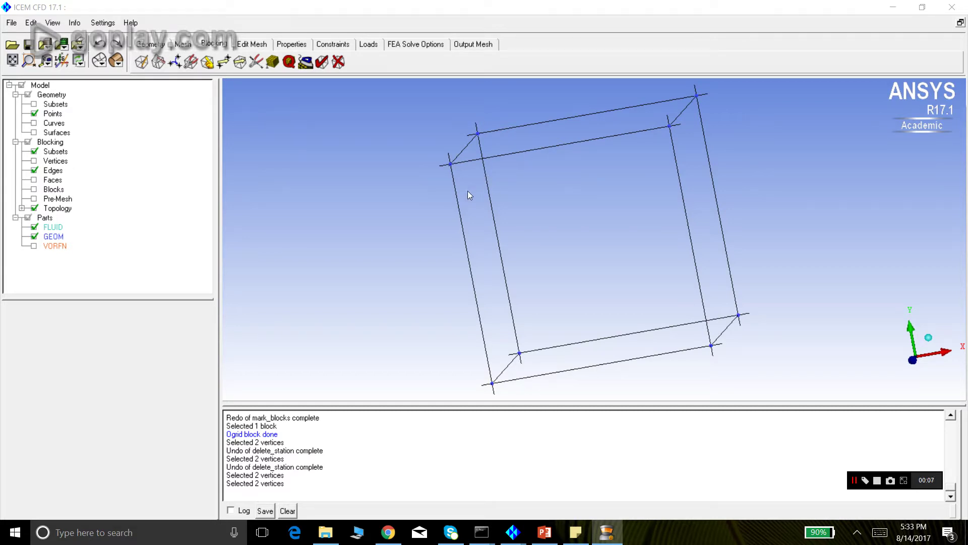
pyautogui.click(490, 212)
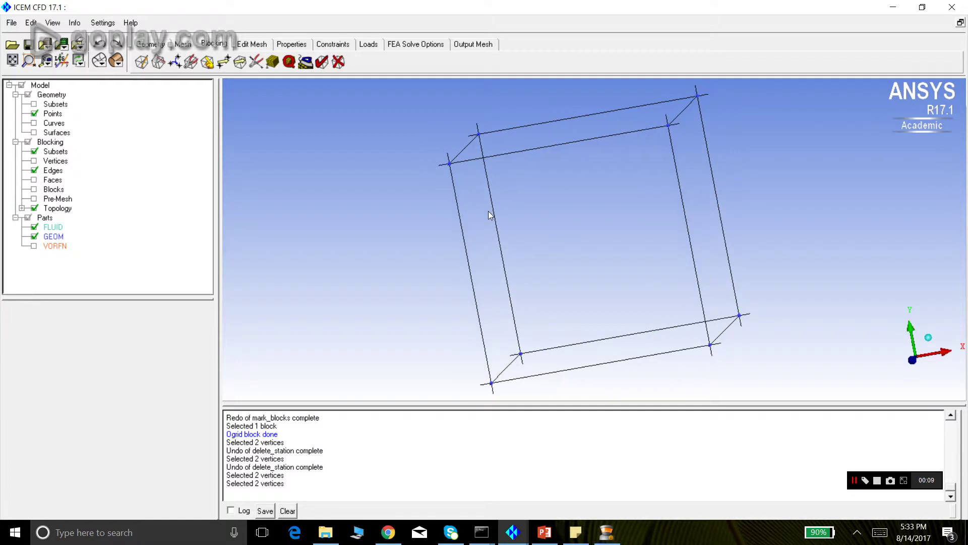
# Start an Ogrid Block split and select the cube's block 13 for it.
pyautogui.click(161, 62)
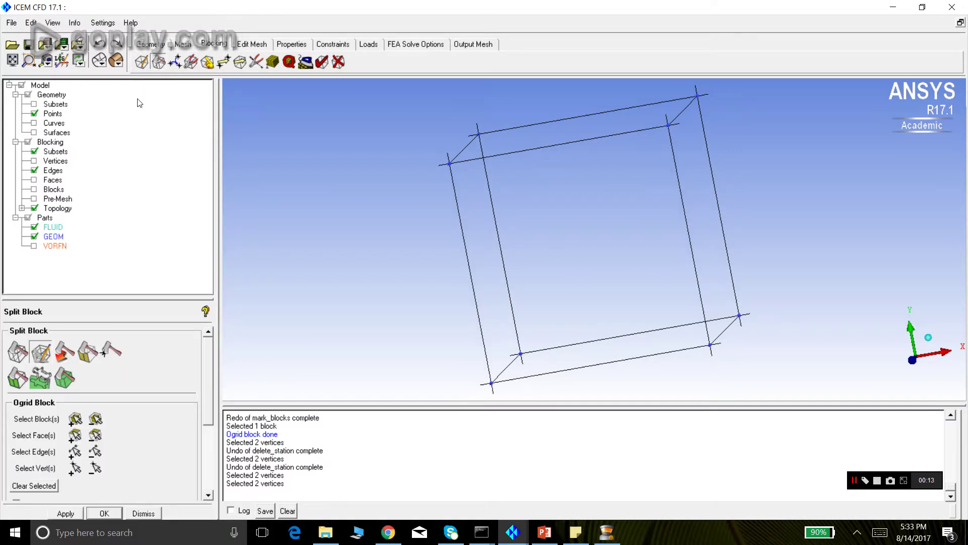
pyautogui.click(78, 421)
pyautogui.click(592, 285)
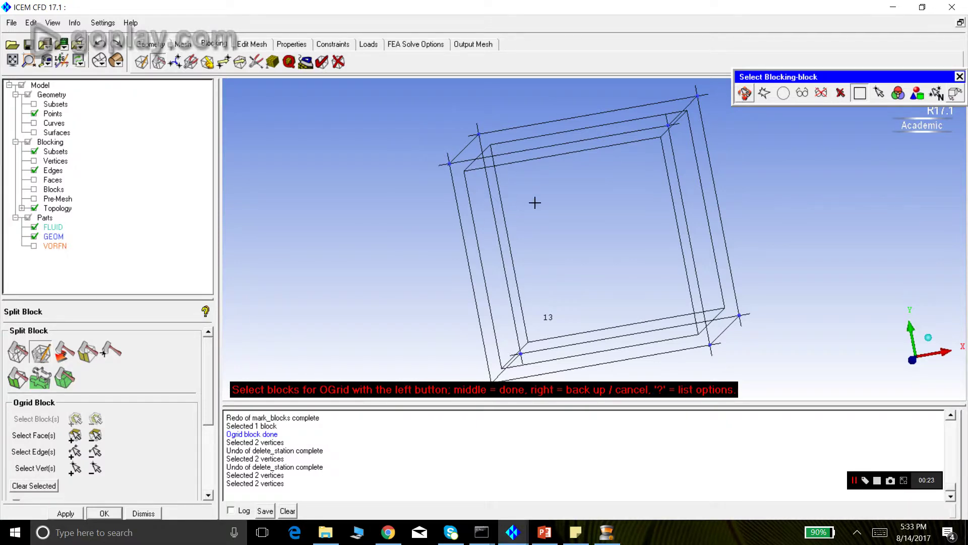
pyautogui.middleClick(384, 199)
pyautogui.moveTo(432, 222); pyautogui.dragTo(359, 244)
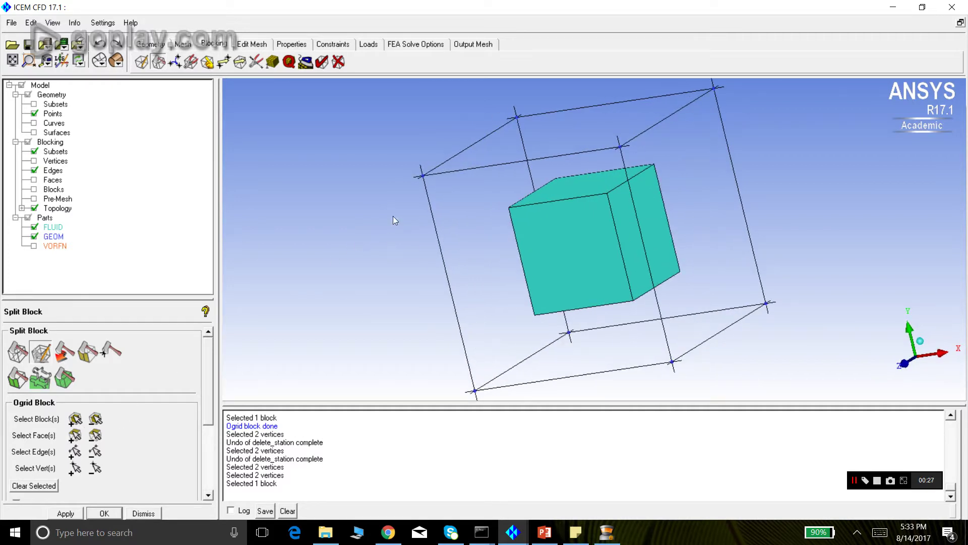
pyautogui.moveTo(383, 202); pyautogui.dragTo(437, 162)
pyautogui.scroll(2, 511, 243)
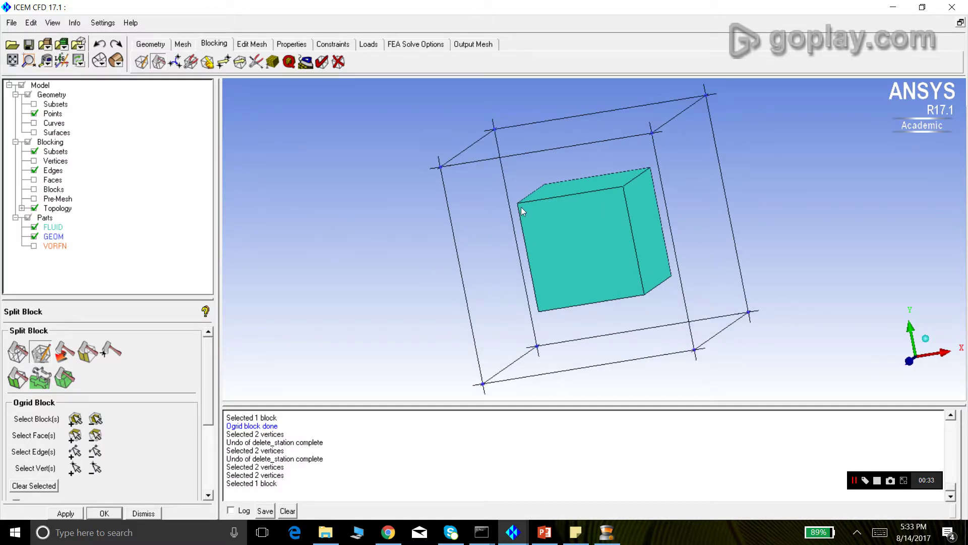
pyautogui.moveTo(518, 206); pyautogui.dragTo(563, 233)
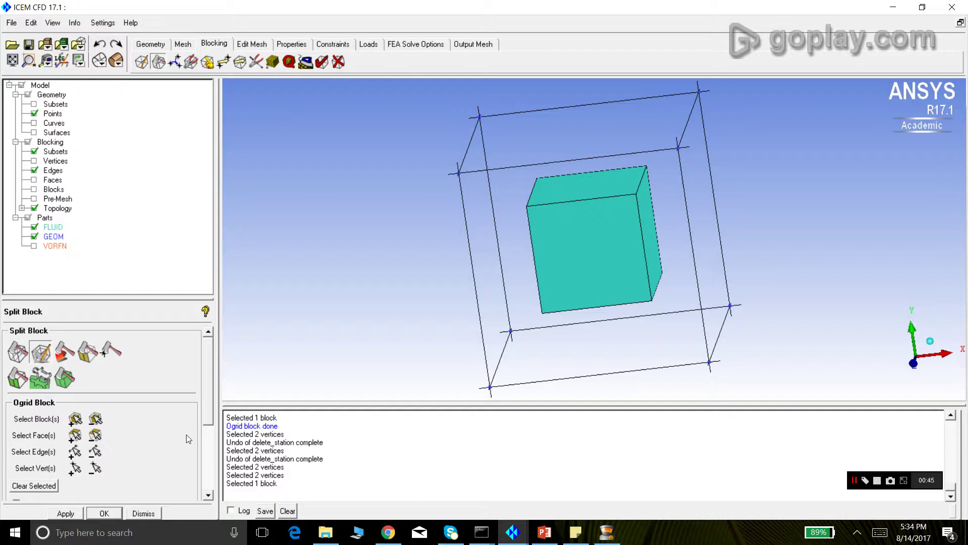
# Include the cube's minimum-X face in the O-grid selection and create the O-grid.
pyautogui.click(75, 435)
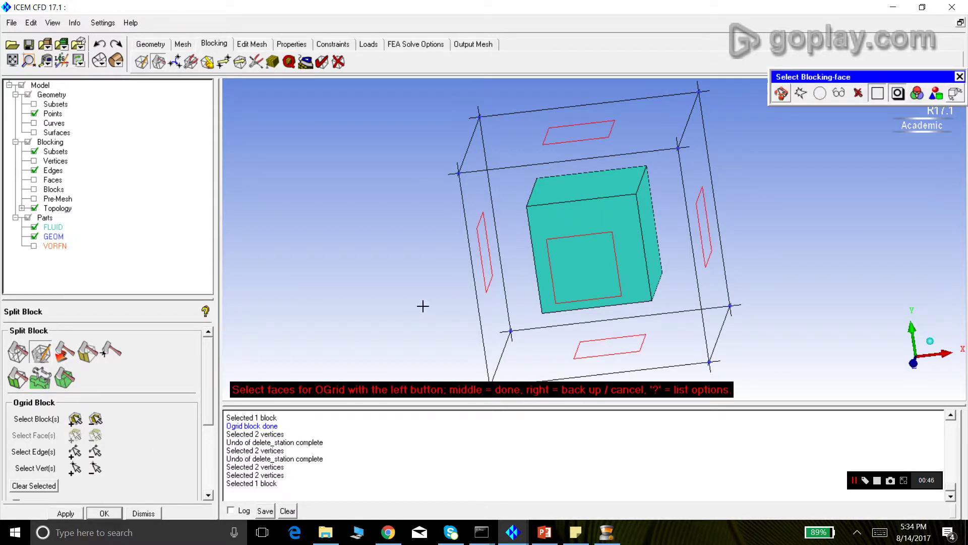
pyautogui.click(486, 257)
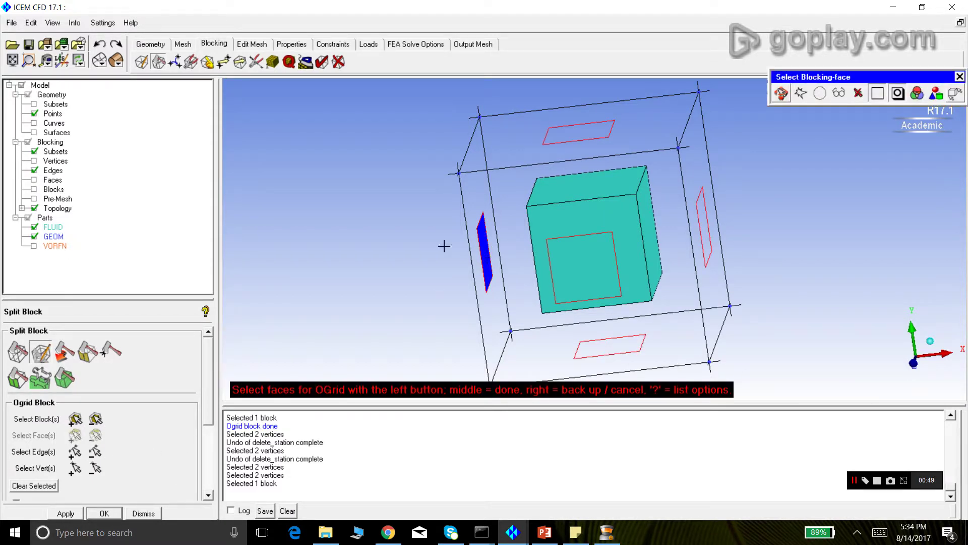
pyautogui.middleClick(406, 230)
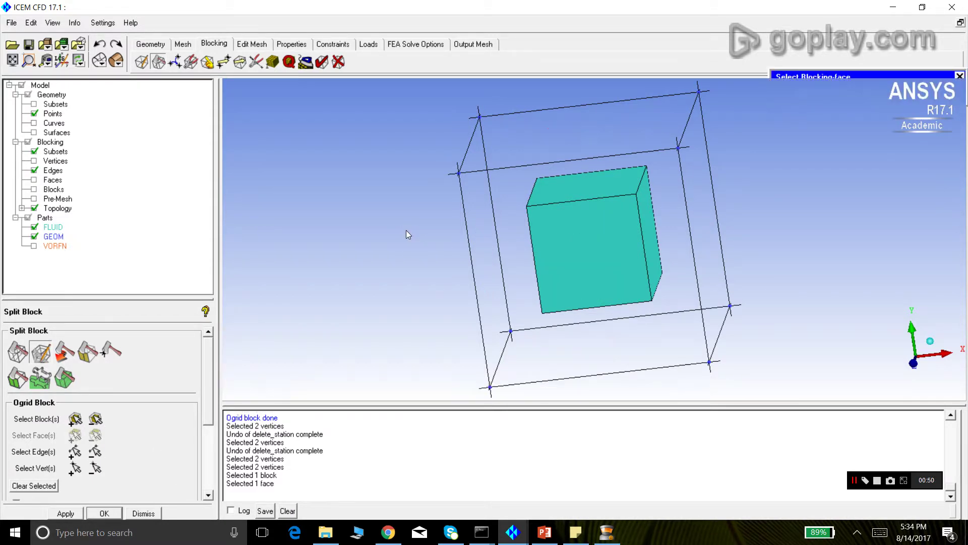
pyautogui.click(71, 513)
# Examine how the O-grid edges pass through the included face, viewing the blocking obliquely and side-on along Z.
pyautogui.moveTo(431, 316); pyautogui.dragTo(619, 261)
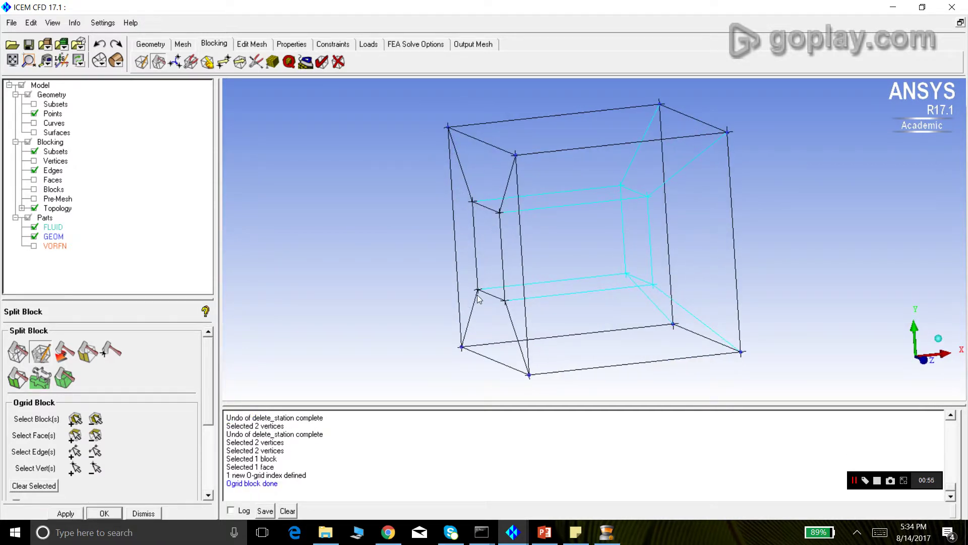
pyautogui.scroll(1, 455, 192)
pyautogui.scroll(1, 456, 192)
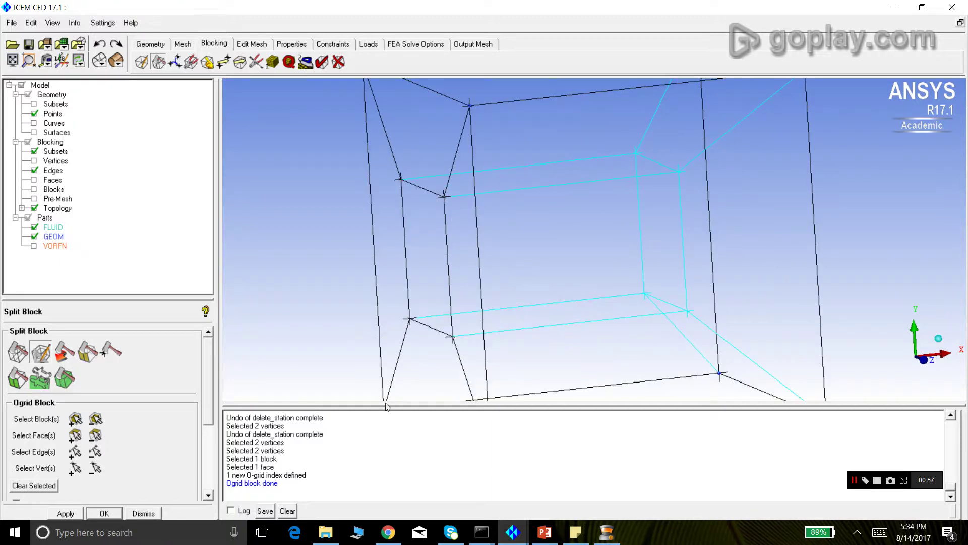
pyautogui.moveTo(370, 403); pyautogui.dragTo(372, 483)
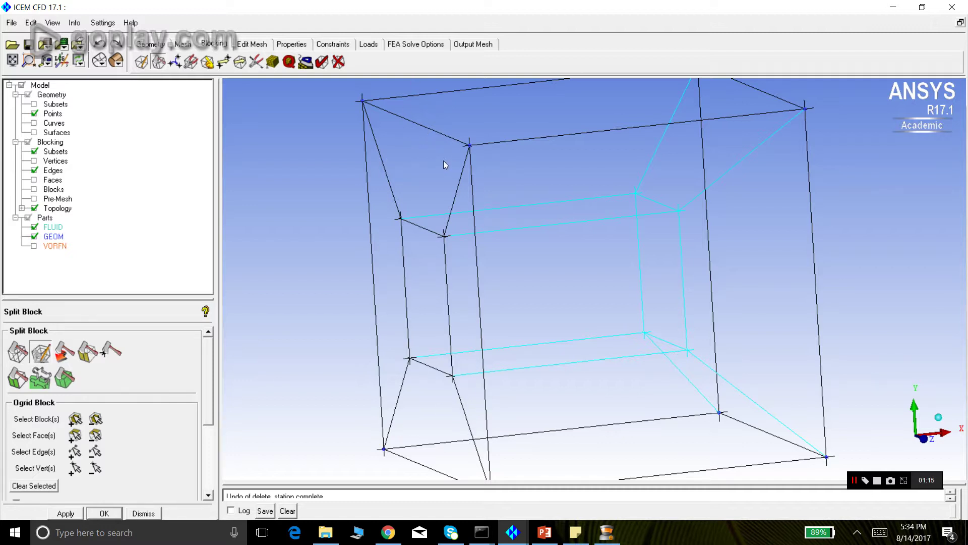
pyautogui.scroll(-1, 445, 162)
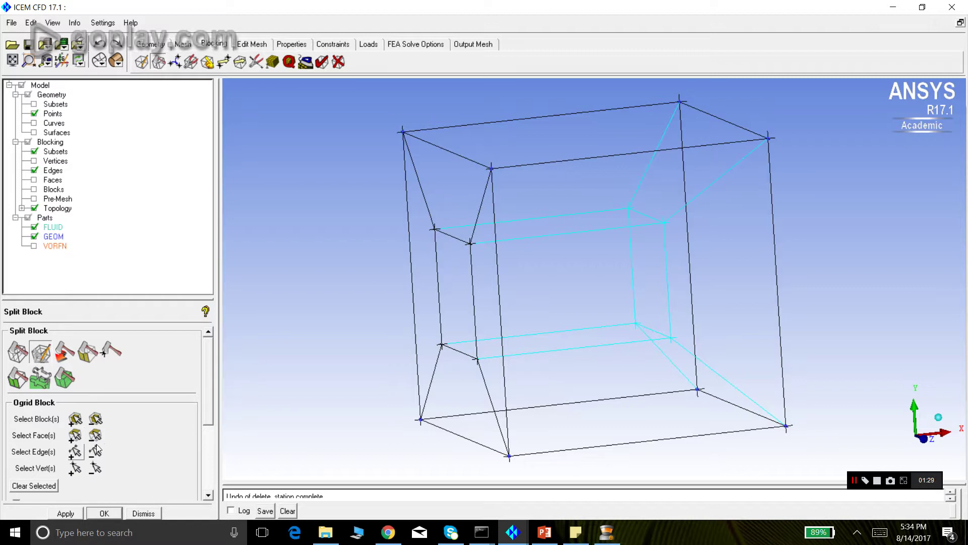
pyautogui.moveTo(667, 301); pyautogui.dragTo(578, 270)
pyautogui.moveTo(388, 324); pyautogui.dragTo(743, 262)
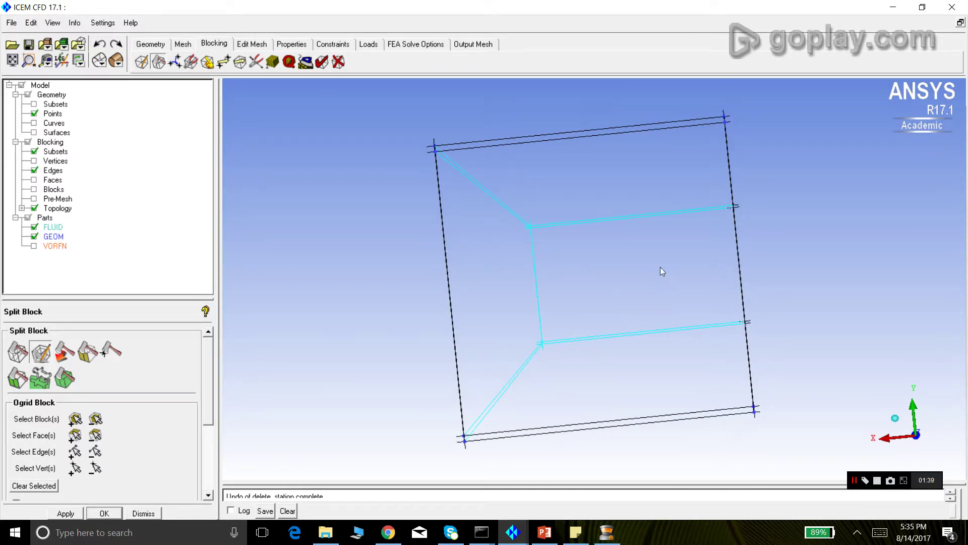
pyautogui.moveTo(658, 274); pyautogui.dragTo(656, 269)
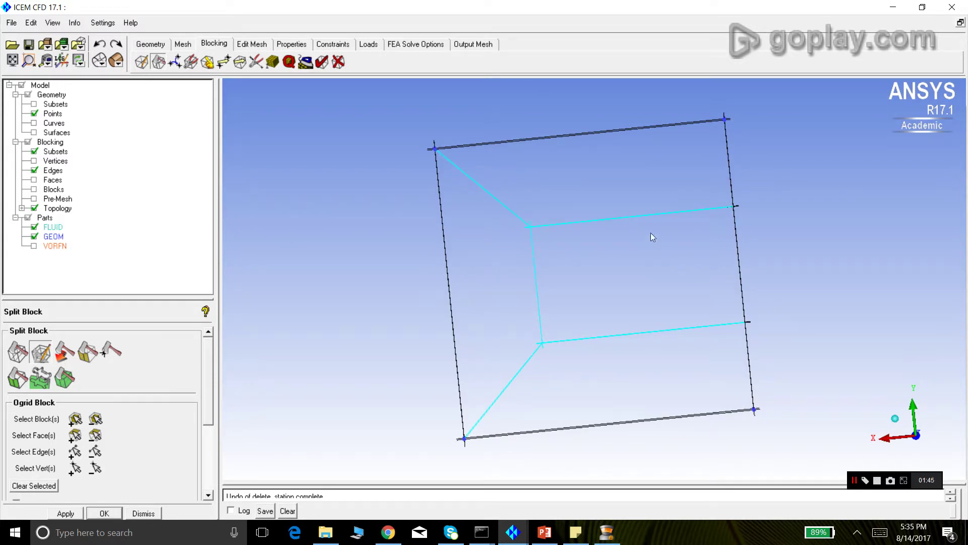
pyautogui.moveTo(715, 255); pyautogui.dragTo(515, 317)
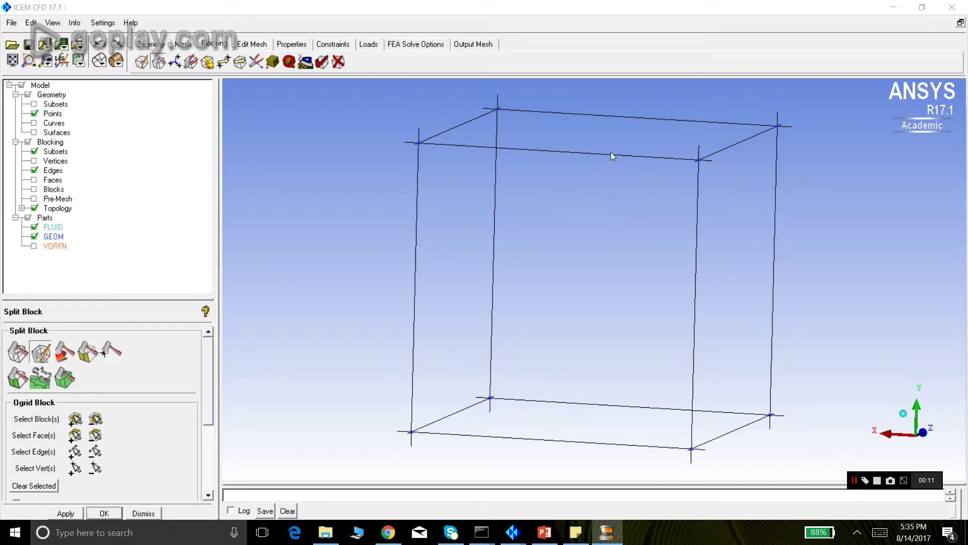
# Select block 13 of the undivided cube for a new O-grid.
pyautogui.click(96, 417)
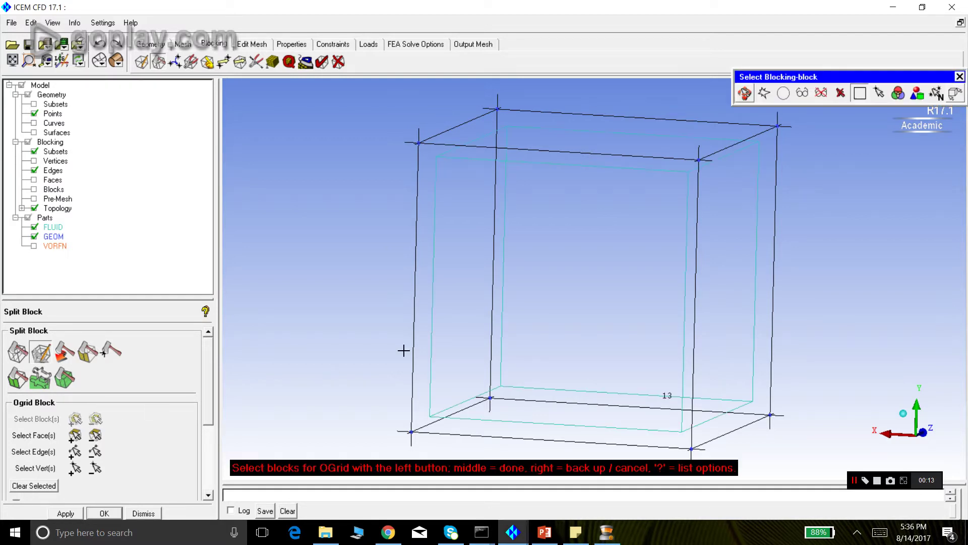
pyautogui.click(546, 304)
pyautogui.middleClick(353, 226)
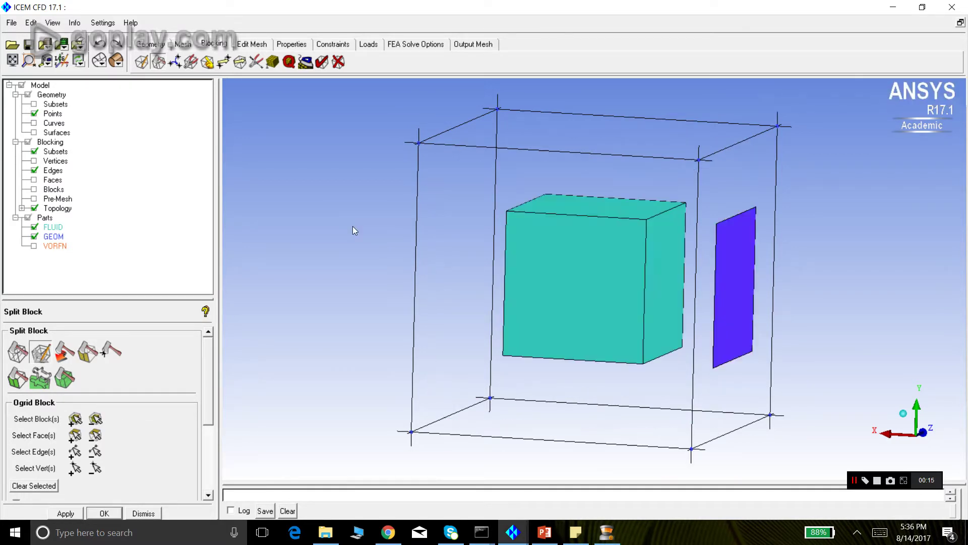
pyautogui.moveTo(555, 269); pyautogui.dragTo(565, 274)
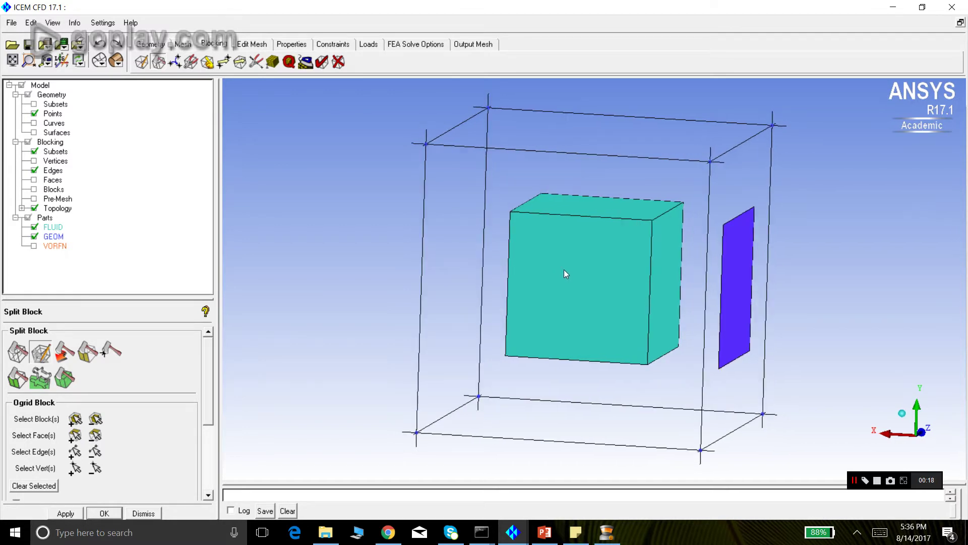
# Add the two opposite faces normal to Z to the O-grid face selection, alongside the minimum-X face.
pyautogui.click(75, 435)
pyautogui.click(555, 334)
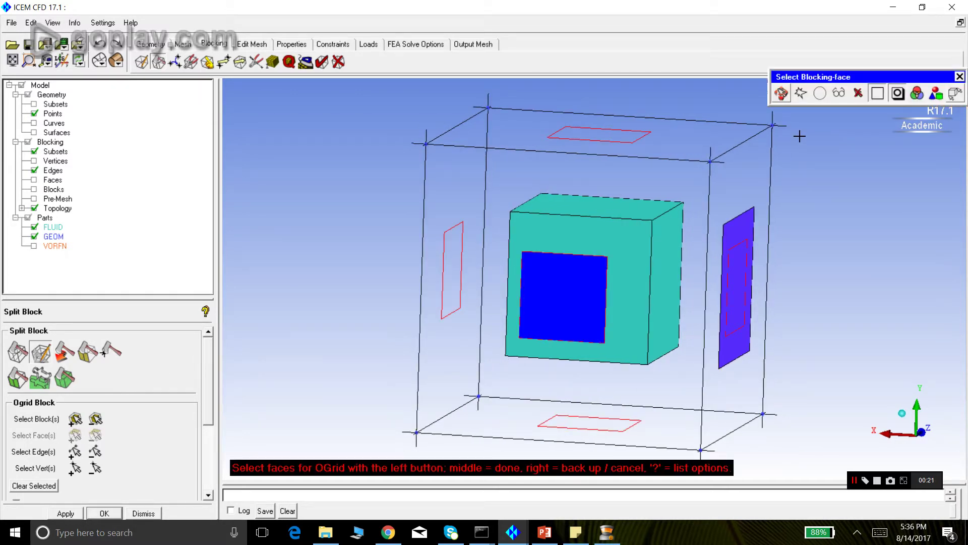
pyautogui.press('F9')
pyautogui.moveTo(836, 205); pyautogui.dragTo(622, 264)
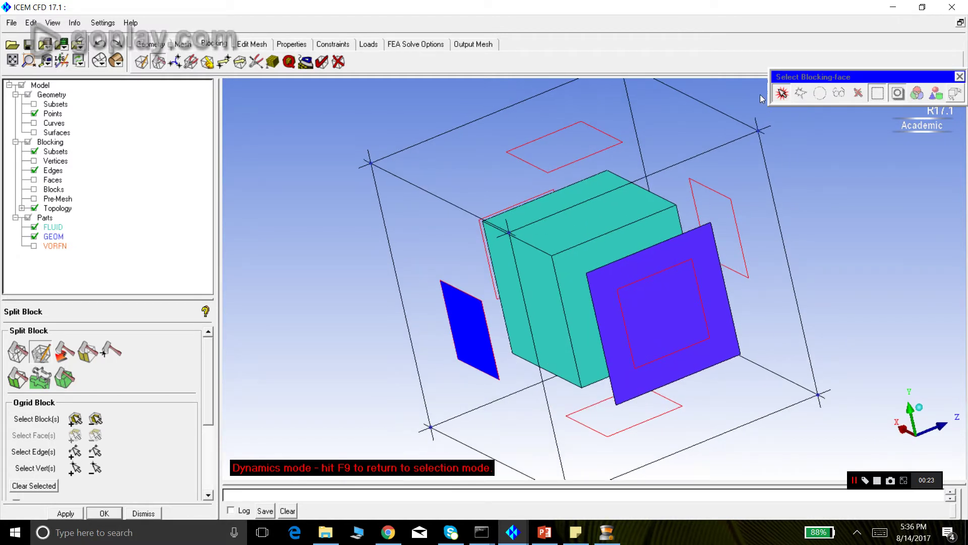
pyautogui.click(782, 92)
pyautogui.click(729, 201)
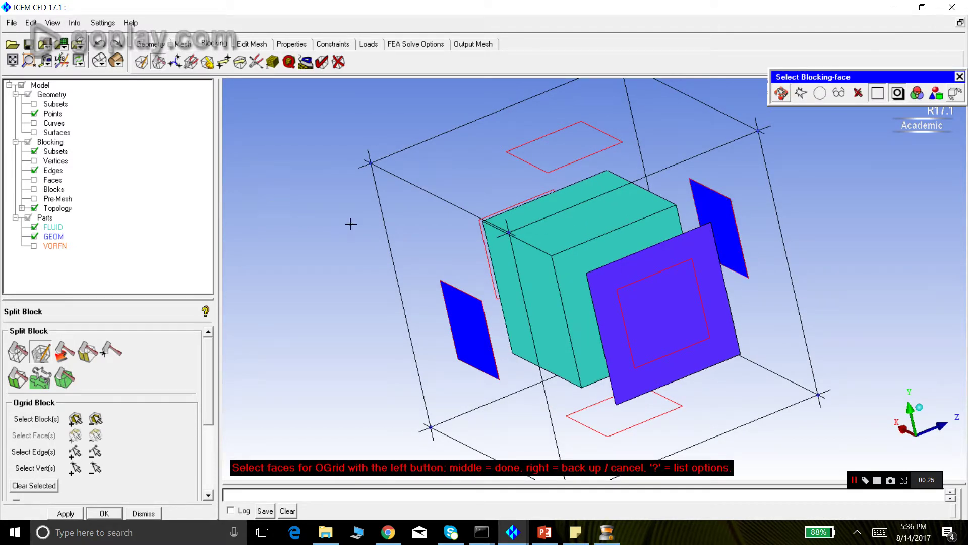
pyautogui.middleClick(321, 207)
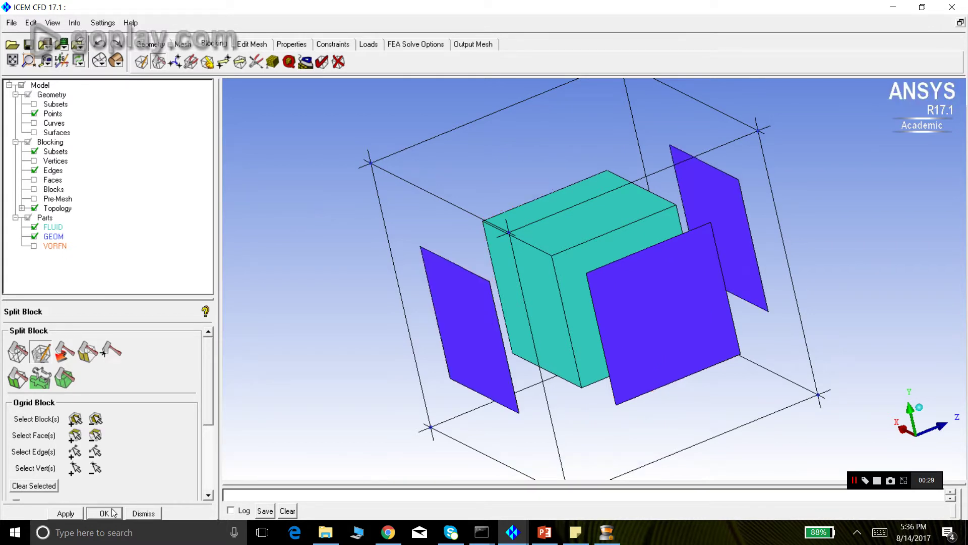
# Create the O-grid through the three selected faces and inspect its C-shaped layout along Z.
pyautogui.click(65, 512)
pyautogui.moveTo(310, 323); pyautogui.dragTo(588, 208)
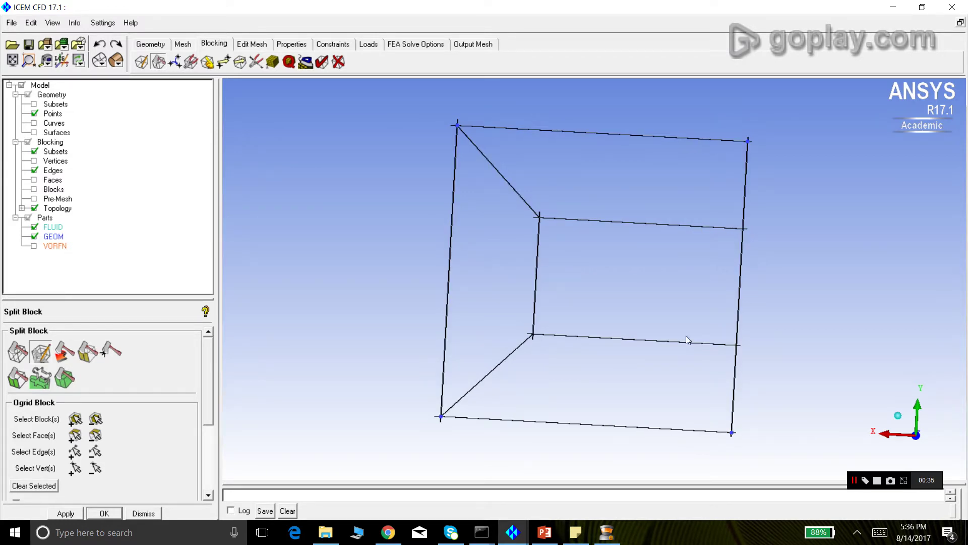
pyautogui.moveTo(776, 284); pyautogui.dragTo(749, 255)
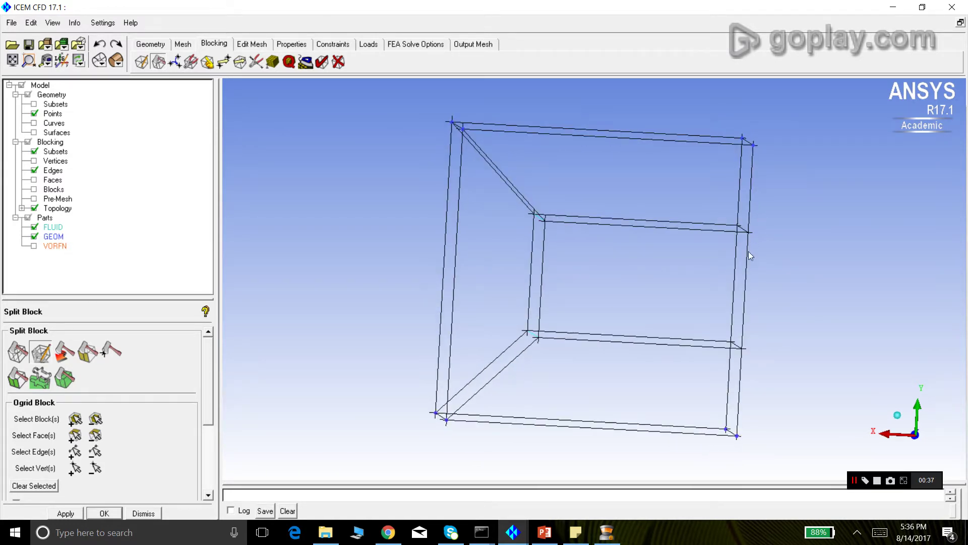
pyautogui.moveTo(673, 270); pyautogui.dragTo(661, 264)
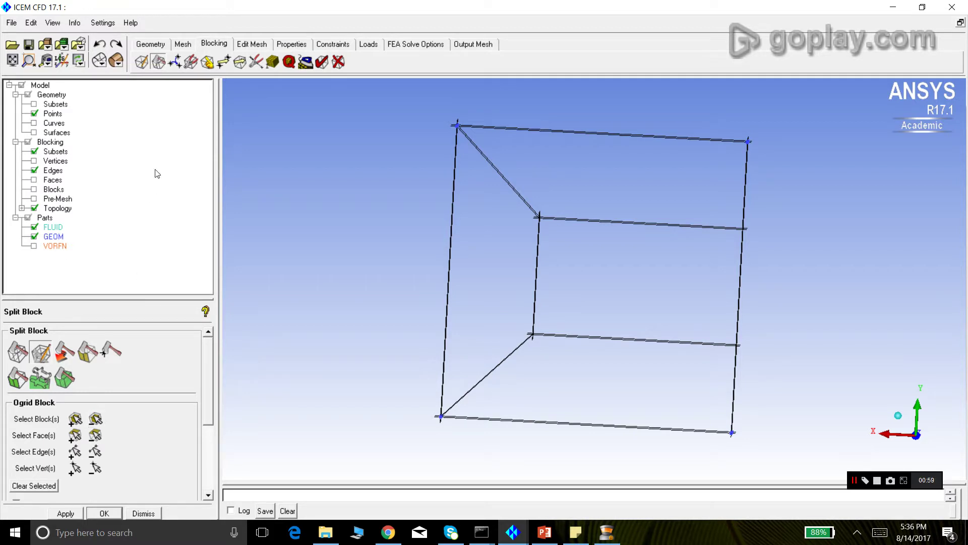
# Merge O-grid vertex 85 into corner vertex 41 with merge propagation, confirming the station deletion to remove the C-shaped O-grid.
pyautogui.click(175, 63)
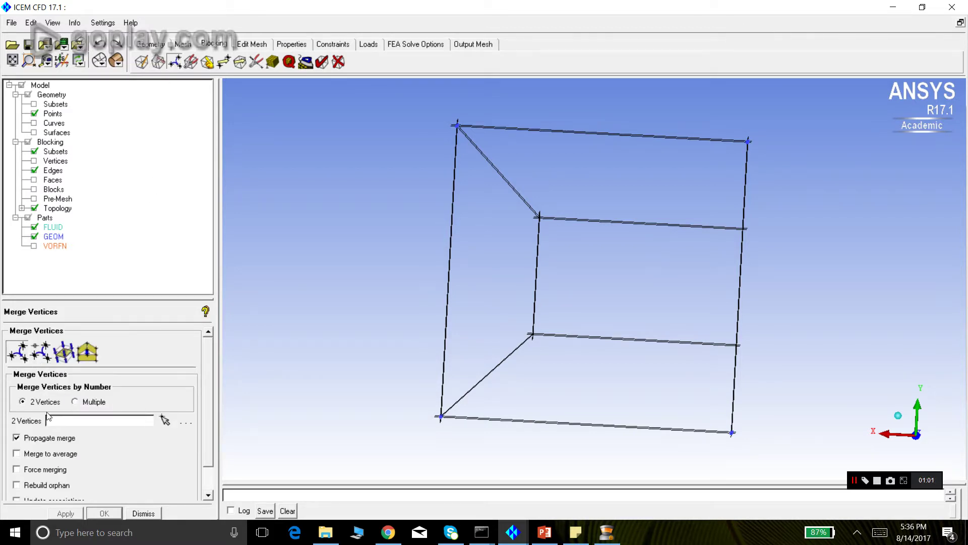
pyautogui.click(165, 420)
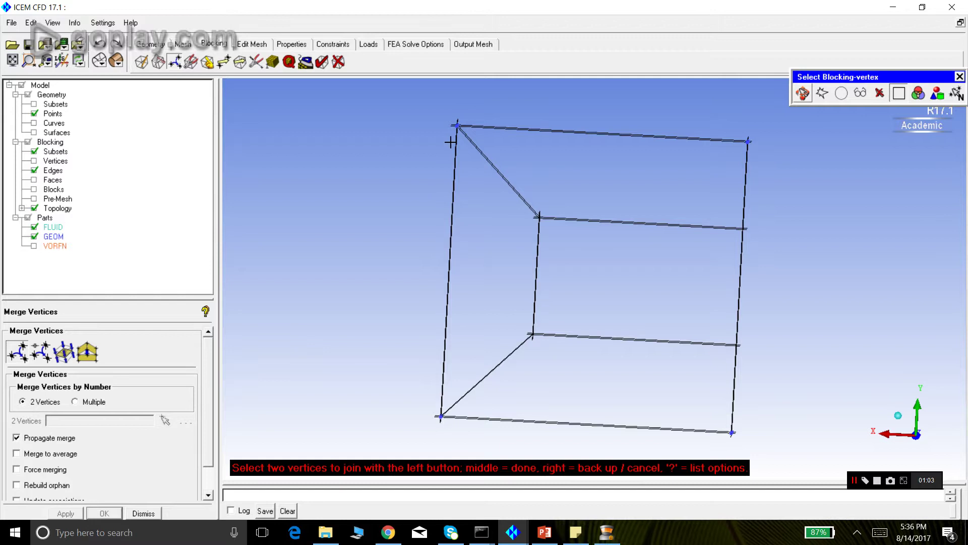
pyautogui.click(803, 93)
pyautogui.moveTo(766, 131); pyautogui.dragTo(747, 139)
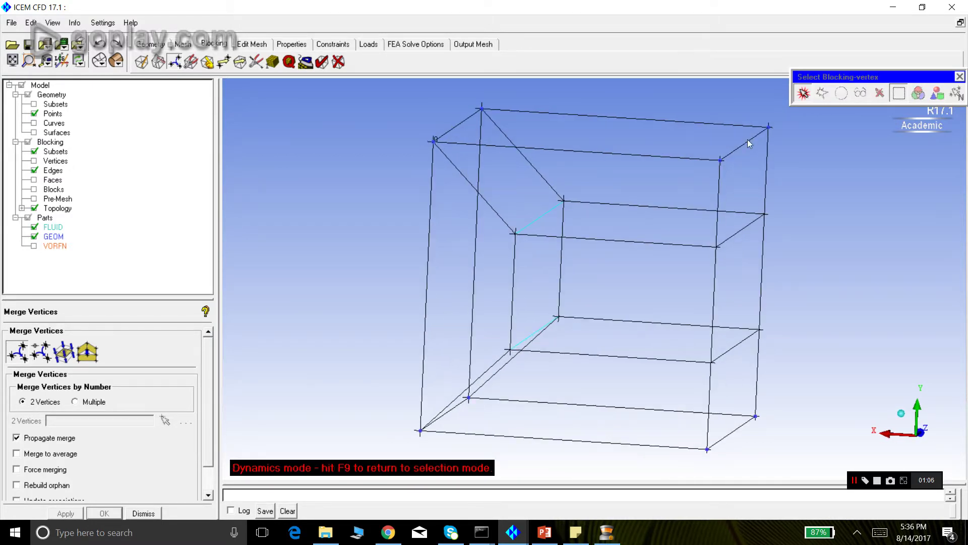
pyautogui.click(803, 93)
pyautogui.click(515, 234)
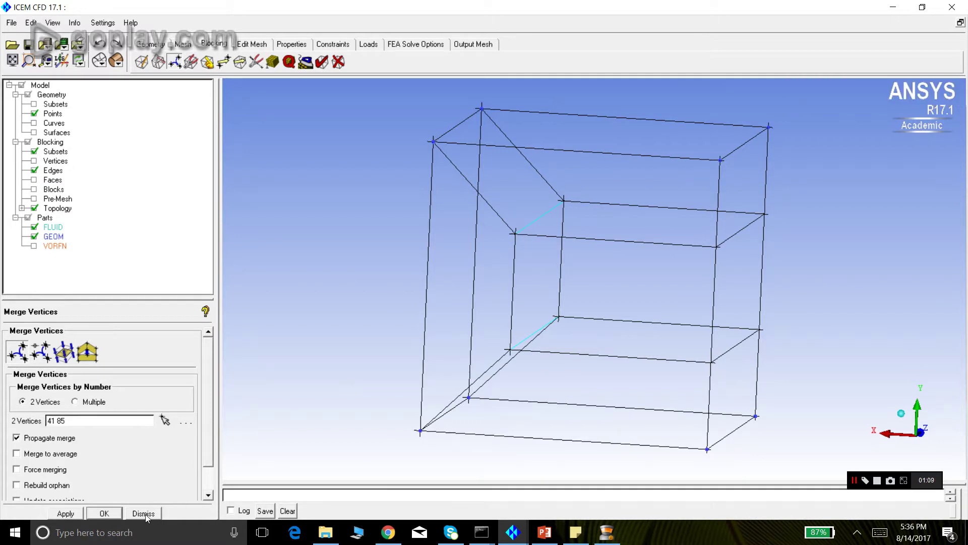
pyautogui.click(66, 514)
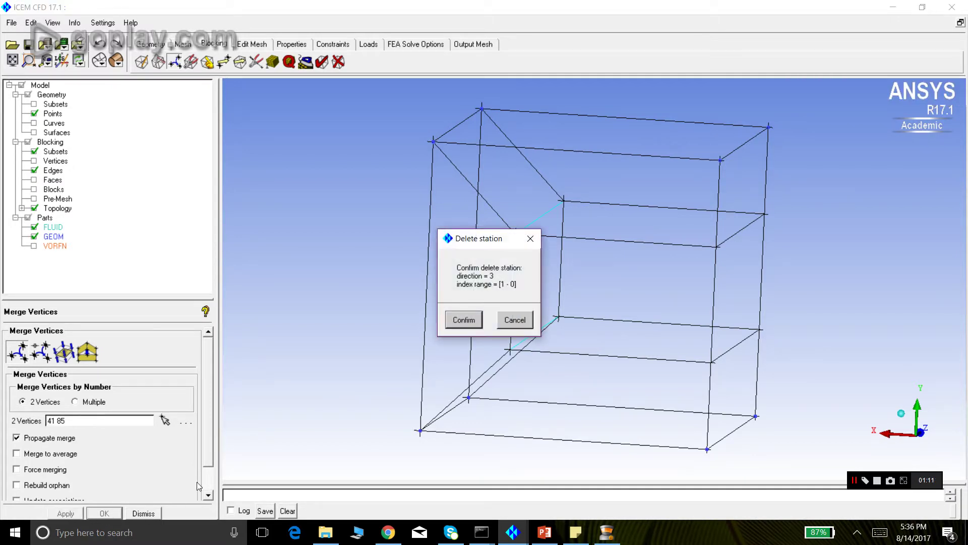
pyautogui.click(464, 322)
pyautogui.moveTo(384, 331); pyautogui.dragTo(417, 295)
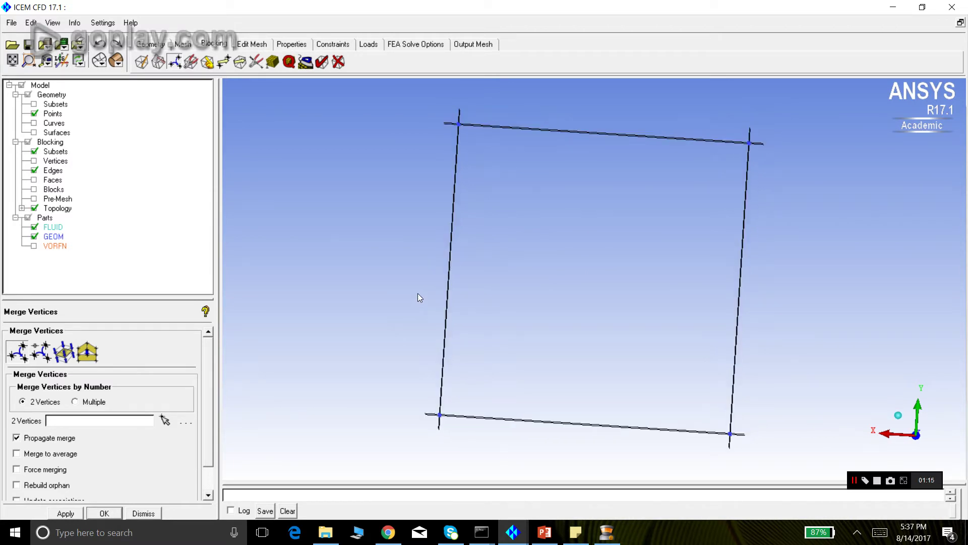
pyautogui.click(142, 513)
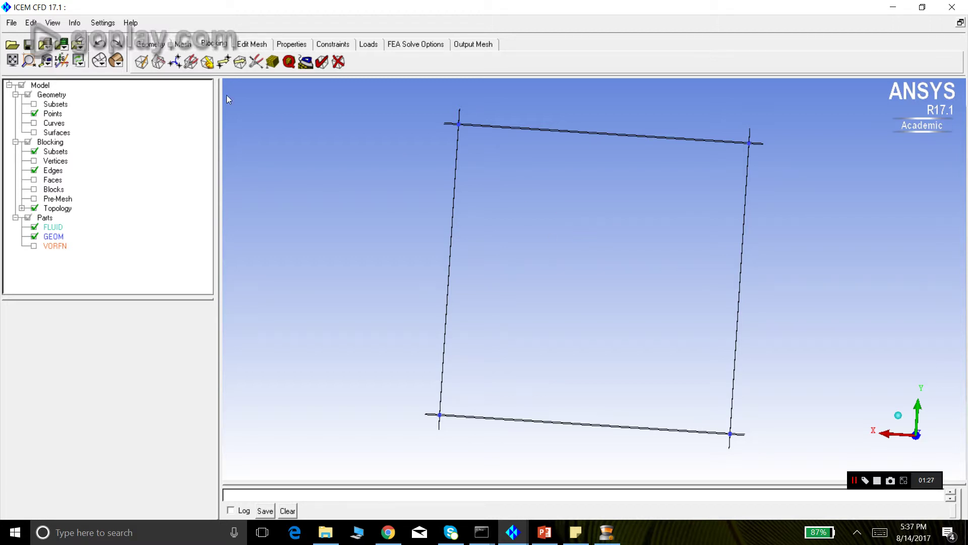
# Select the undivided cube's block for a new O-grid and turn the model to an oblique view.
pyautogui.click(159, 62)
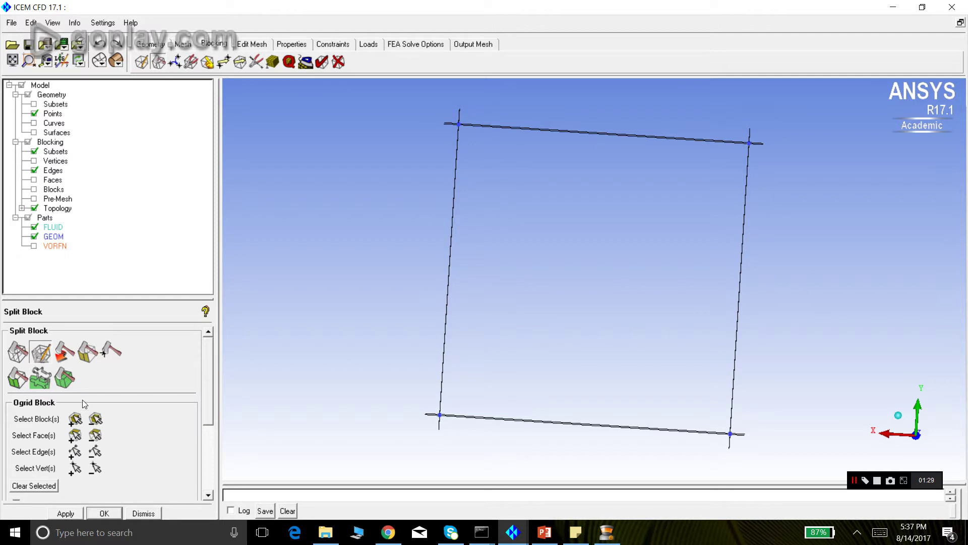
pyautogui.click(76, 419)
pyautogui.click(530, 289)
pyautogui.middleClick(402, 244)
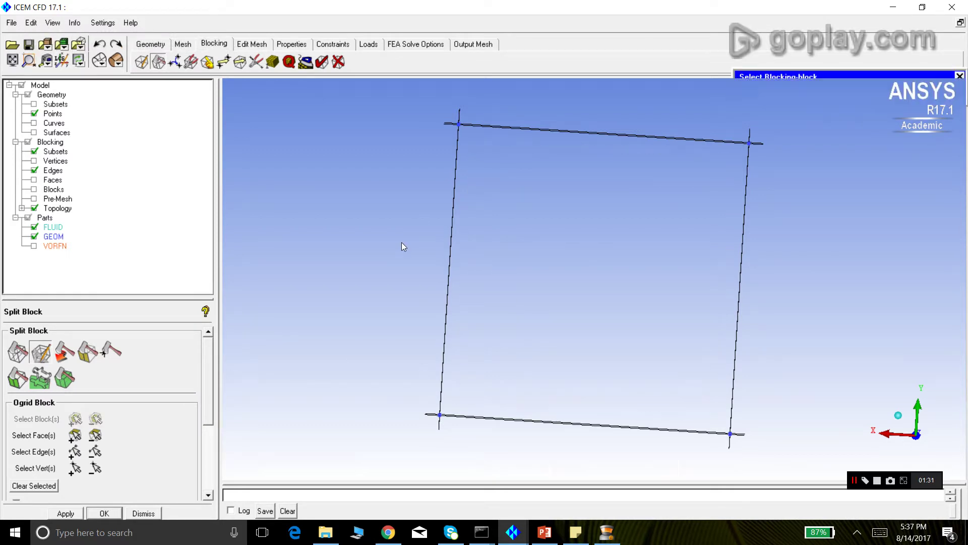
pyautogui.moveTo(724, 229); pyautogui.dragTo(600, 252)
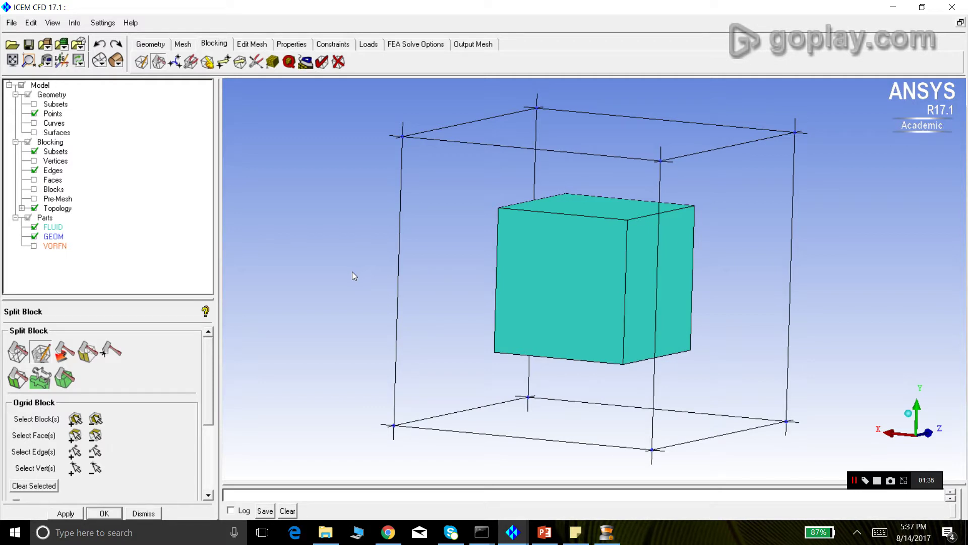
# Create the O-grid with the adjacent maximum-X and maximum-Y faces included, and view the blocking along Z.
pyautogui.click(74, 434)
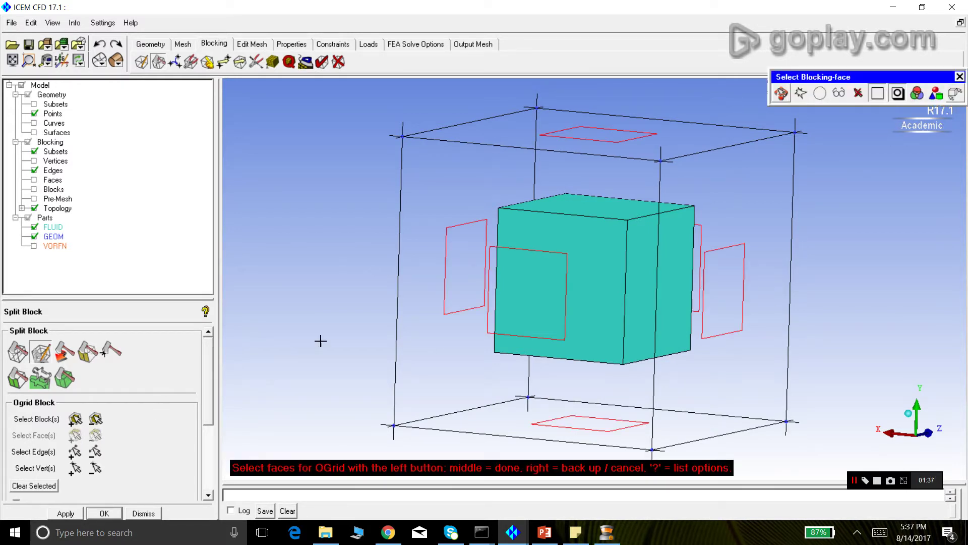
pyautogui.click(466, 263)
pyautogui.click(566, 130)
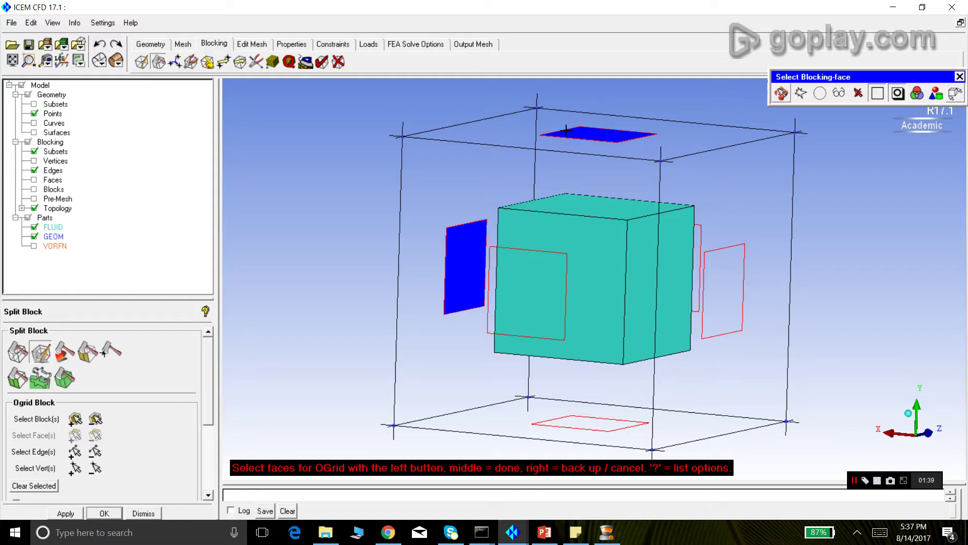
pyautogui.middleClick(345, 218)
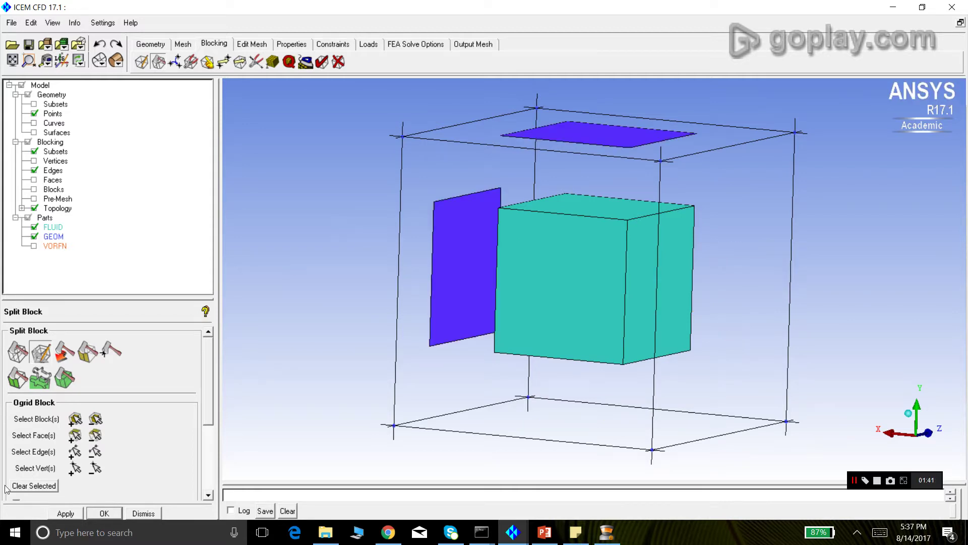
pyautogui.click(60, 513)
pyautogui.moveTo(274, 374); pyautogui.dragTo(437, 312)
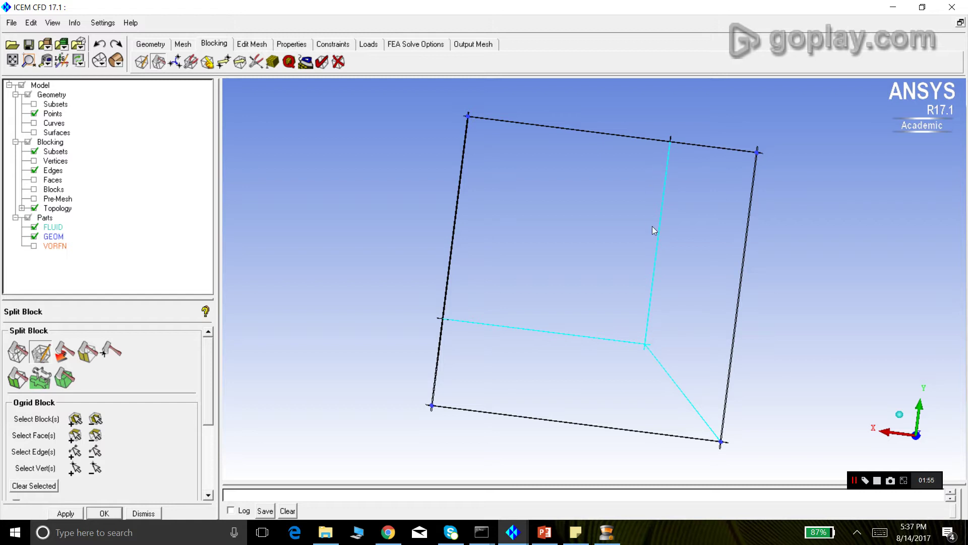
# Examine the O-grid's layout at the two included faces, from oblique angles, along Z and close up at their shared edge.
pyautogui.moveTo(621, 260); pyautogui.dragTo(601, 104)
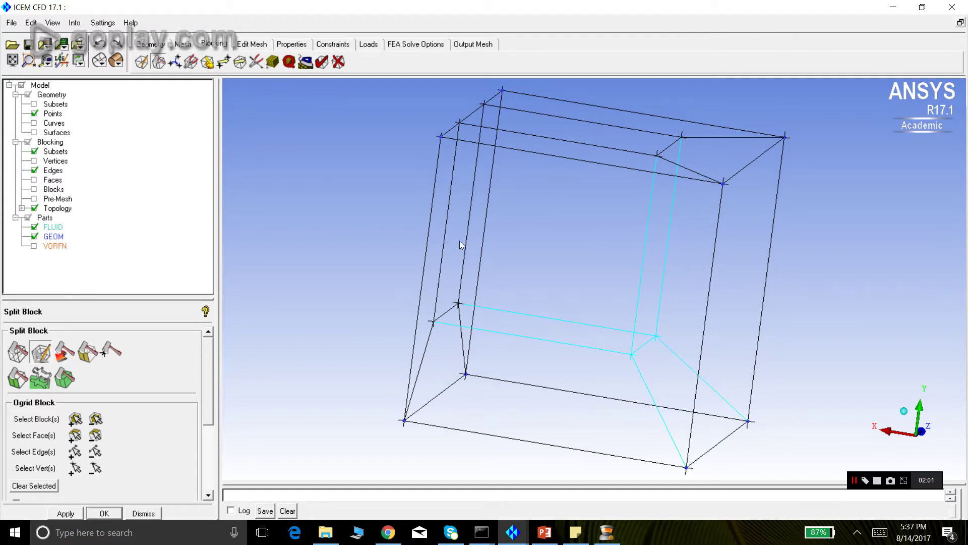
pyautogui.moveTo(475, 301); pyautogui.dragTo(393, 331)
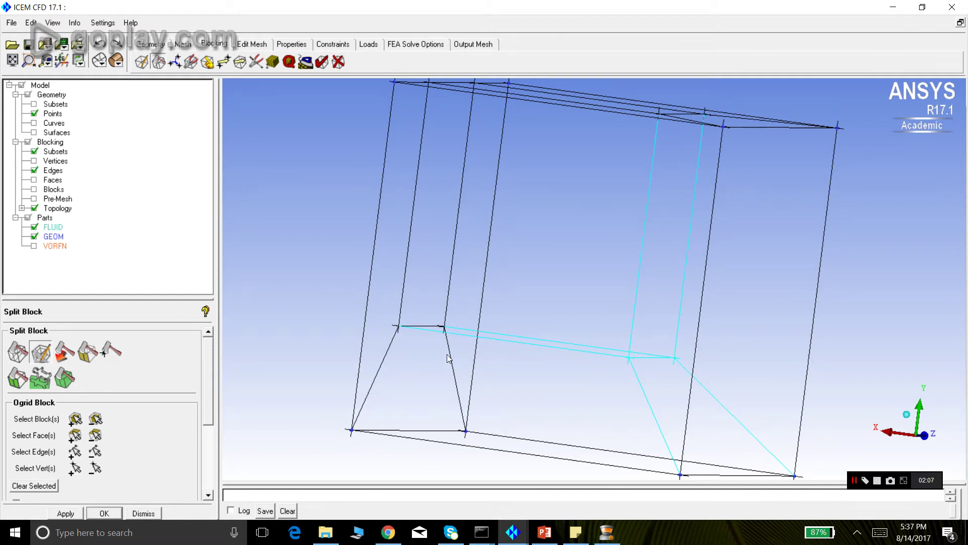
pyautogui.moveTo(428, 287); pyautogui.dragTo(549, 329)
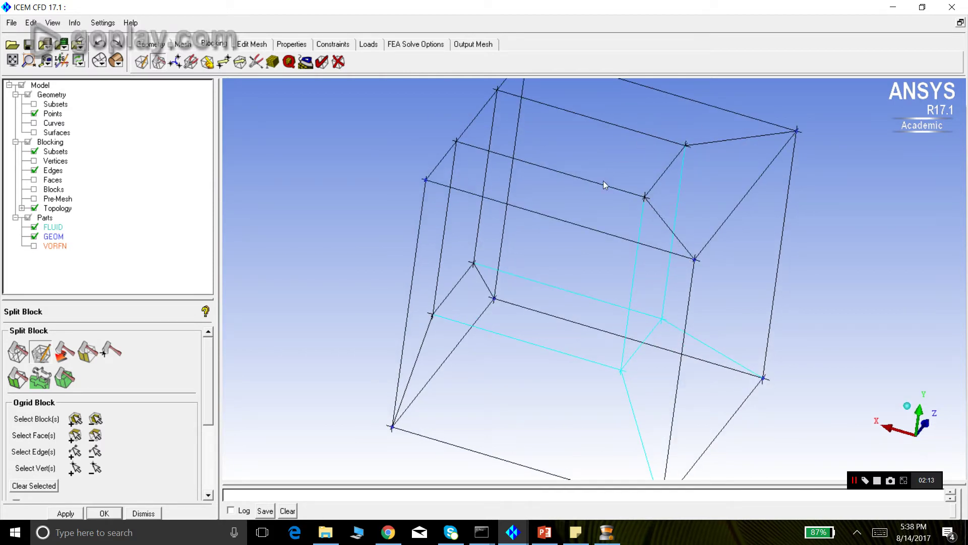
pyautogui.moveTo(544, 324); pyautogui.dragTo(577, 146)
pyautogui.click(29, 61)
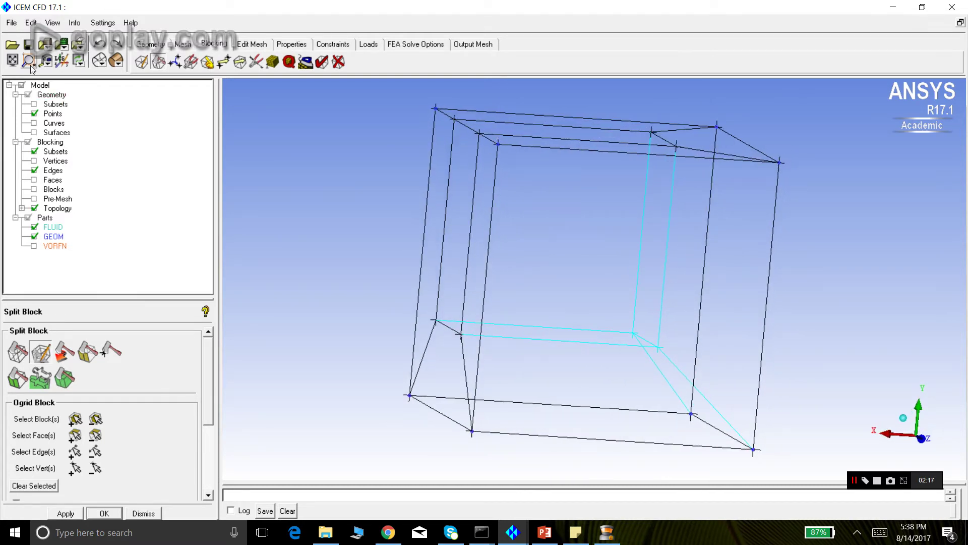
pyautogui.moveTo(417, 97); pyautogui.dragTo(572, 211)
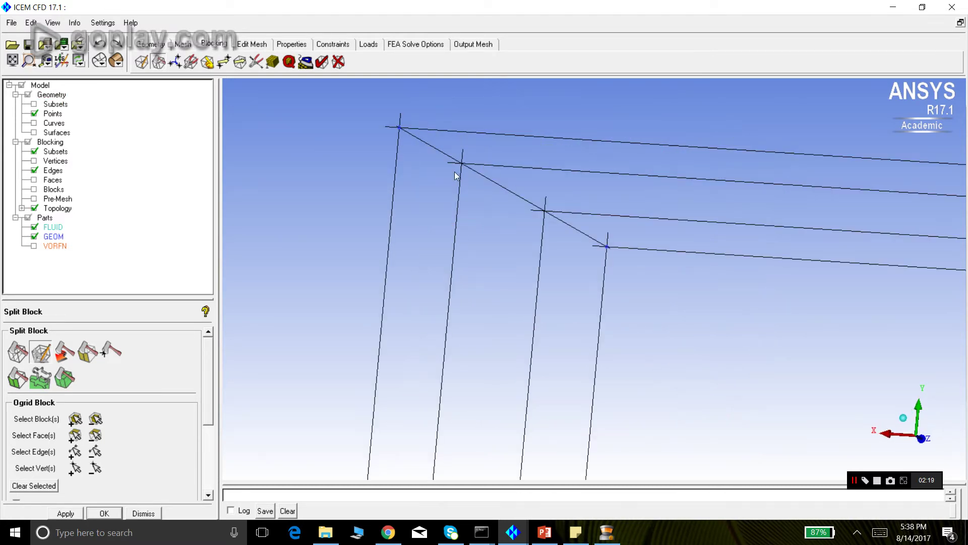
pyautogui.moveTo(470, 180); pyautogui.dragTo(542, 202)
pyautogui.scroll(-5, 540, 196)
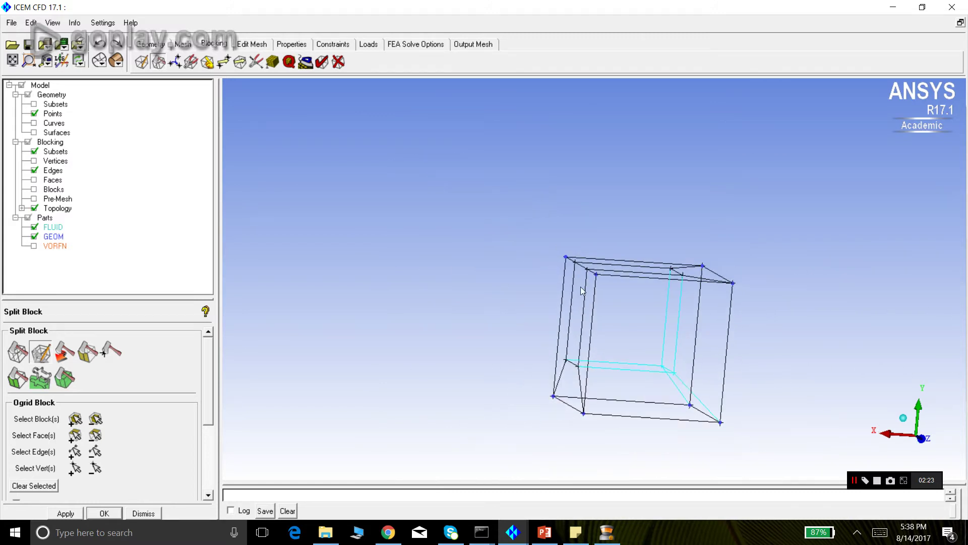
pyautogui.moveTo(625, 334); pyautogui.dragTo(639, 333)
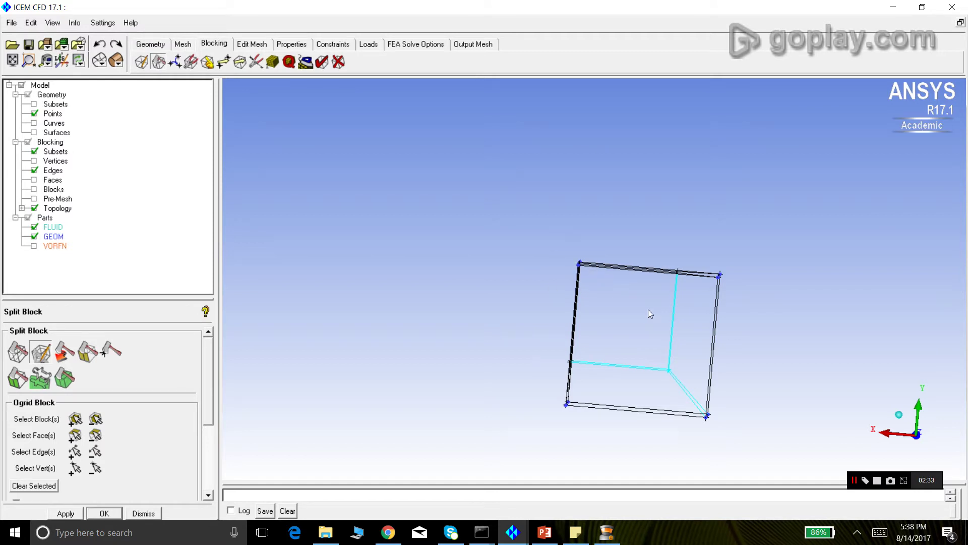
pyautogui.click(28, 60)
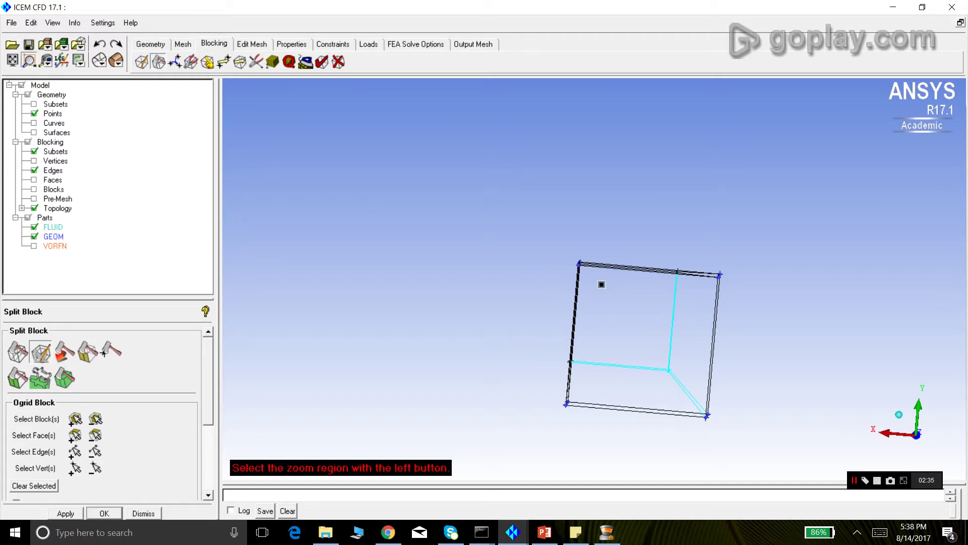
pyautogui.moveTo(548, 239); pyautogui.dragTo(767, 425)
pyautogui.moveTo(526, 162); pyautogui.dragTo(568, 262)
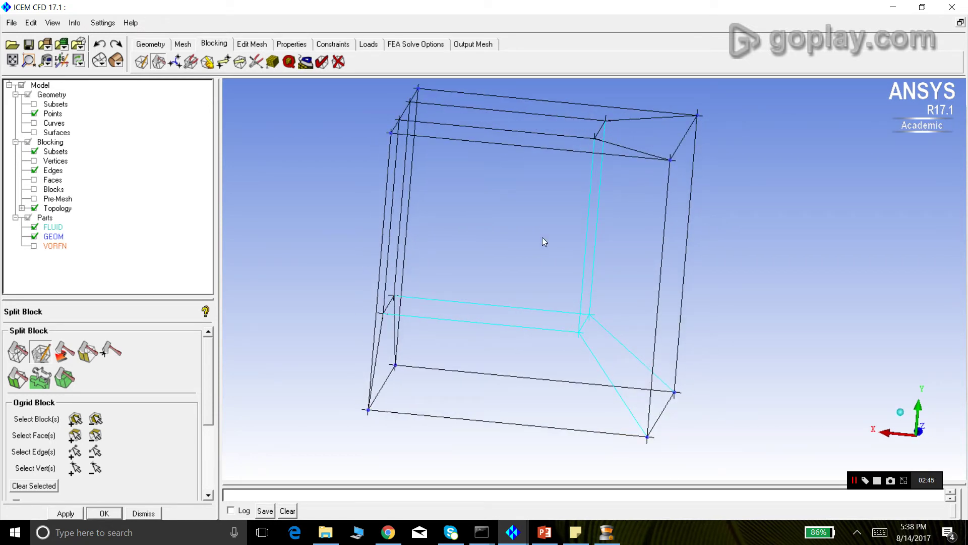
pyautogui.moveTo(543, 242); pyautogui.dragTo(474, 365)
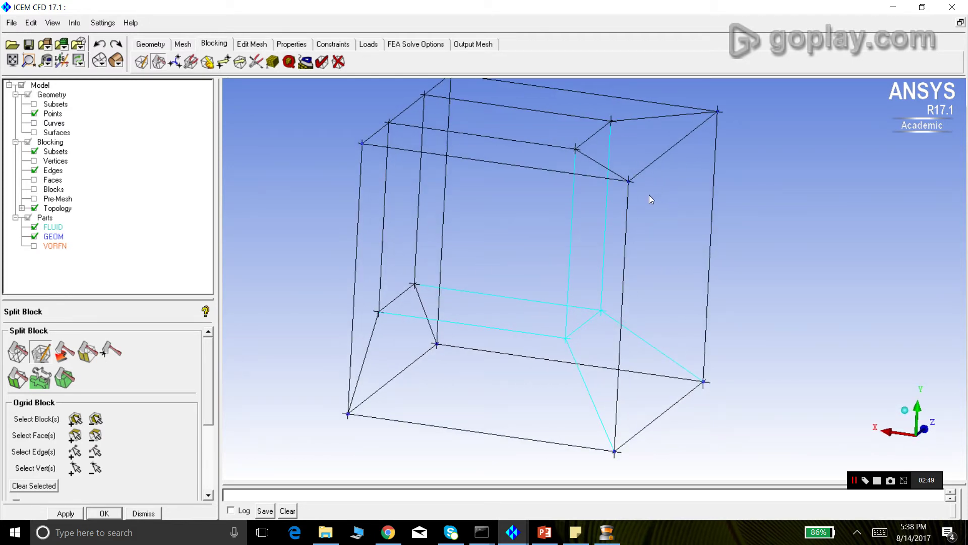
# Merge O-grid vertex 88 into corner vertex 21 with merge propagation, confirming the station deletion to remove the two-face O-grid.
pyautogui.click(177, 61)
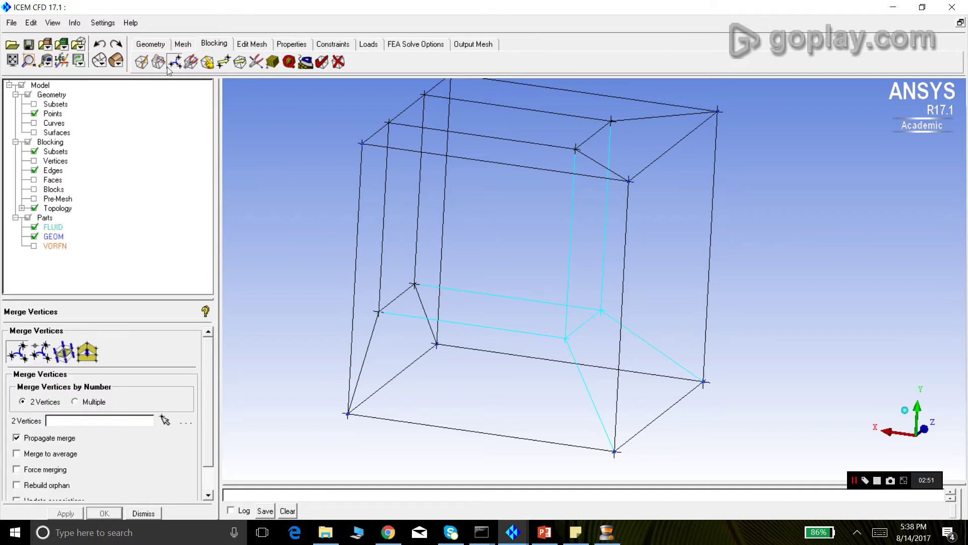
pyautogui.click(165, 420)
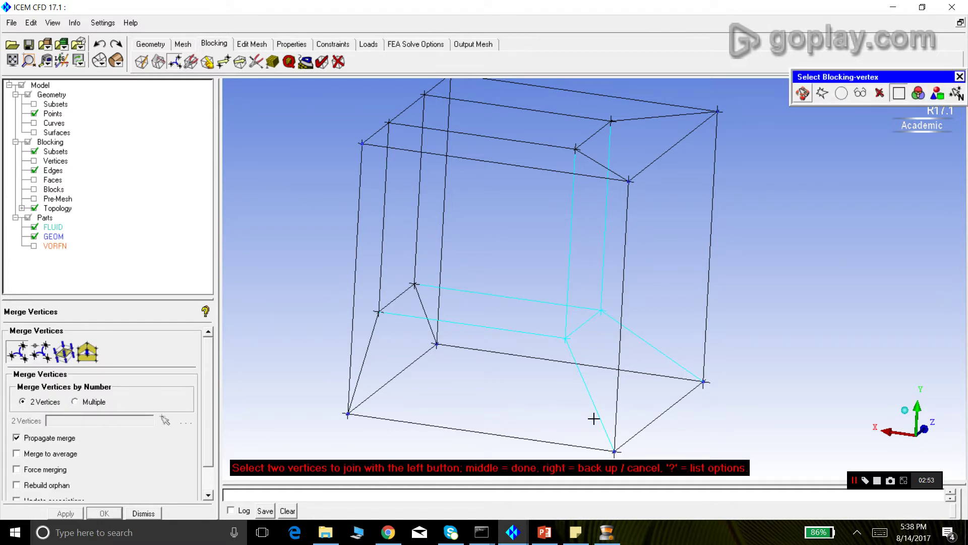
pyautogui.click(615, 451)
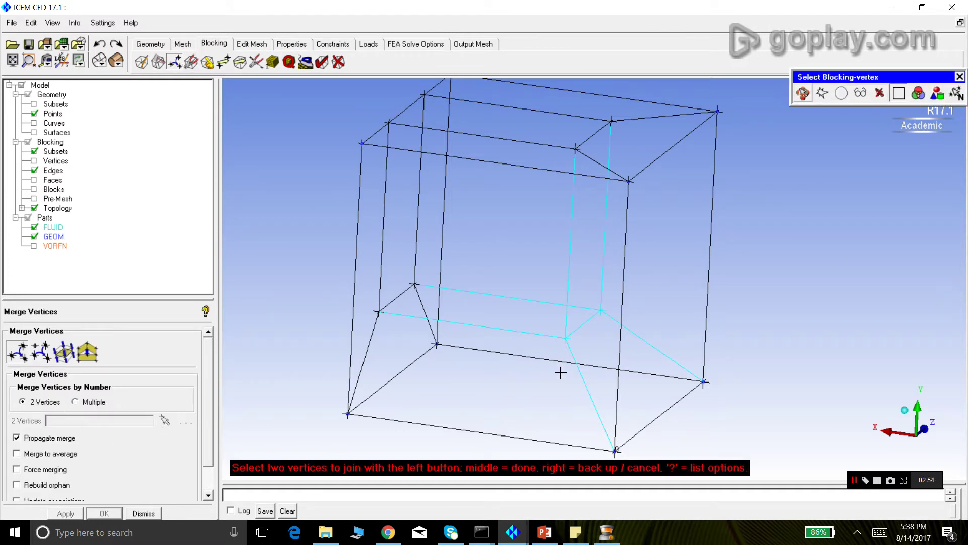
pyautogui.click(566, 338)
pyautogui.click(65, 514)
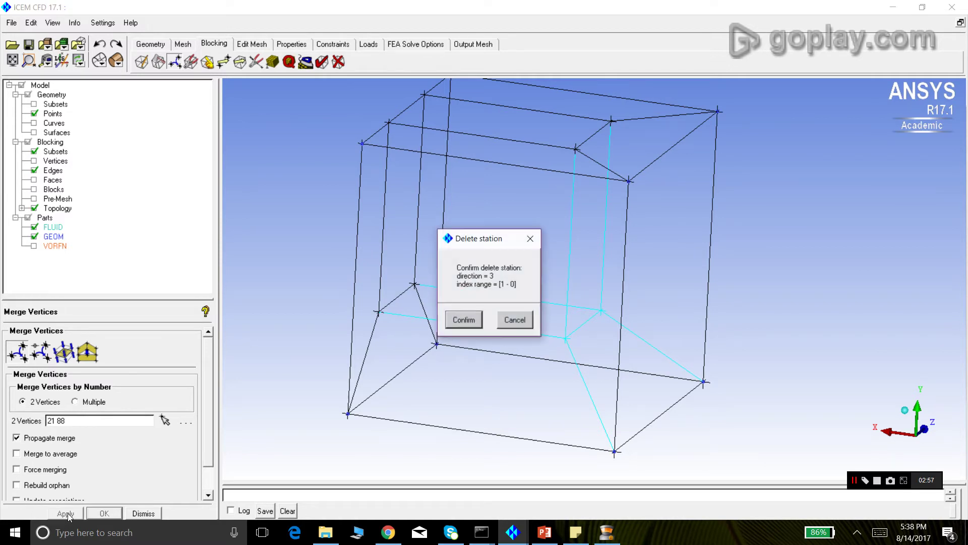
pyautogui.click(465, 319)
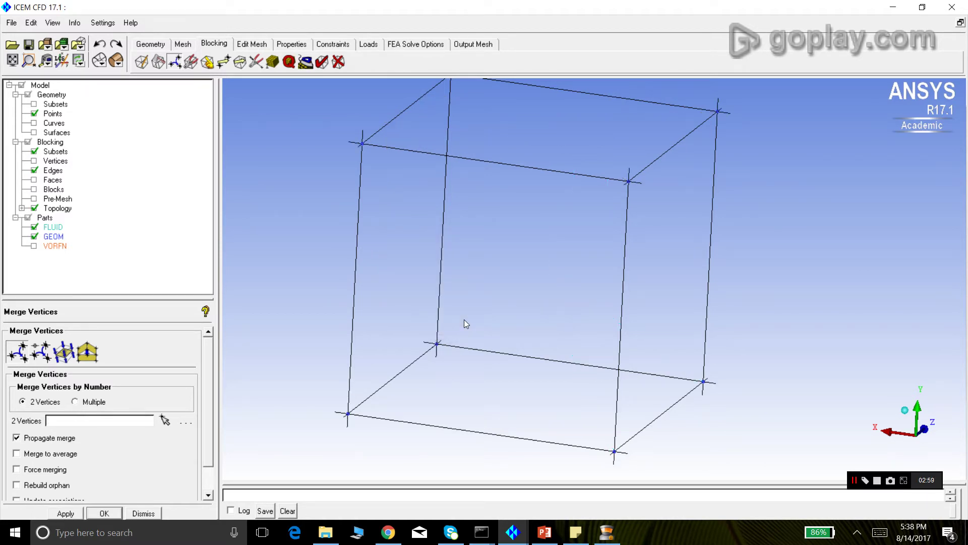
pyautogui.click(142, 514)
# Select block 13 of the restored single-block cube for another O-grid.
pyautogui.moveTo(252, 383); pyautogui.dragTo(227, 232)
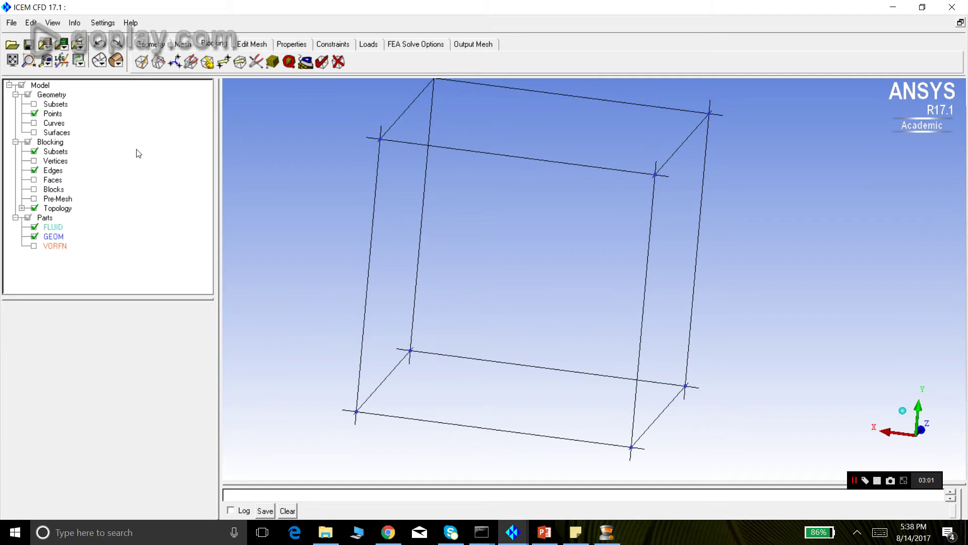
pyautogui.click(154, 67)
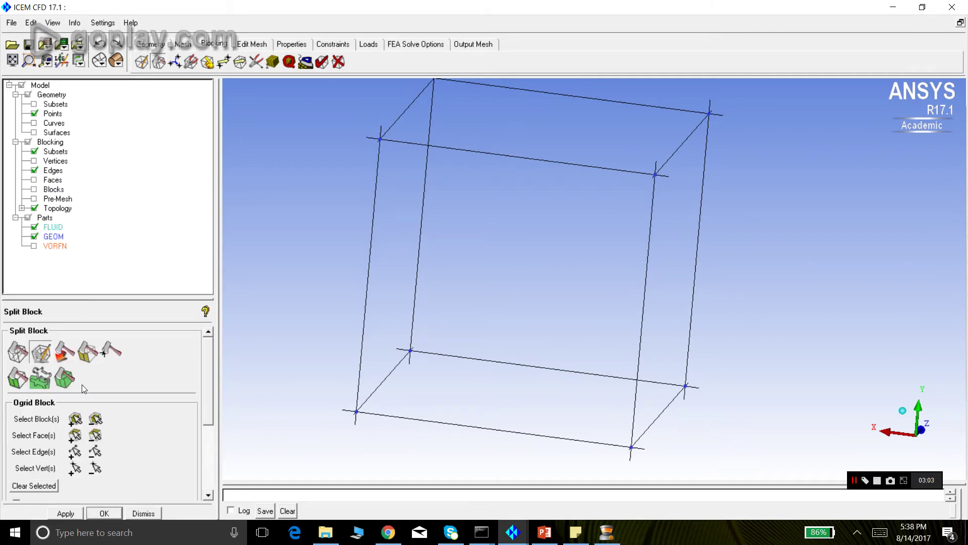
pyautogui.click(76, 418)
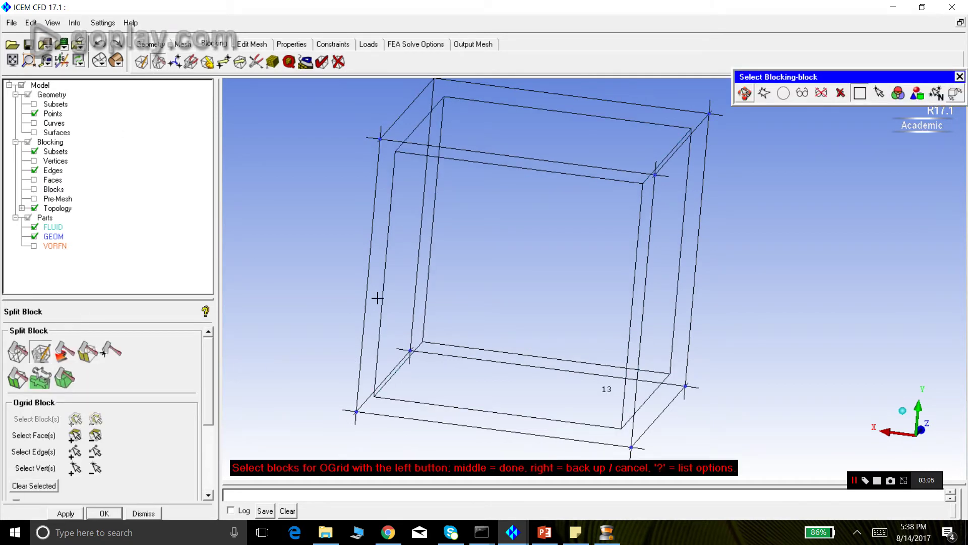
pyautogui.middleClick(303, 262)
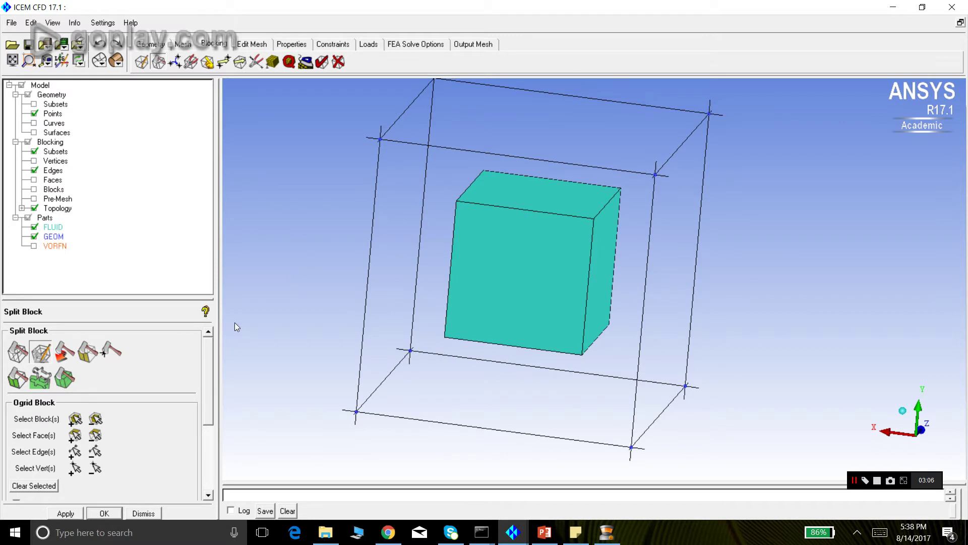
# Create an O-grid in the selected block with the adjacent maximum-X and maximum-Y faces and both opposite Z faces included.
pyautogui.click(80, 437)
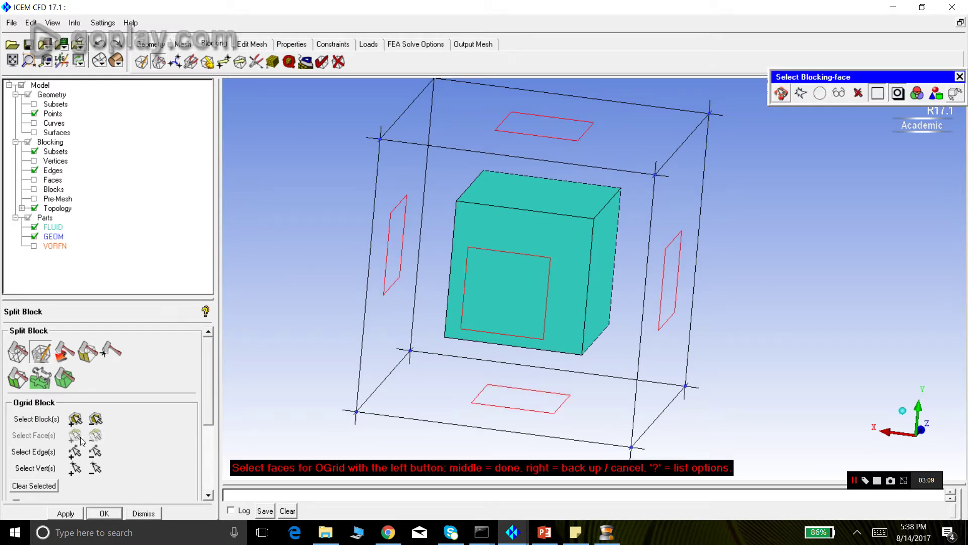
pyautogui.click(397, 267)
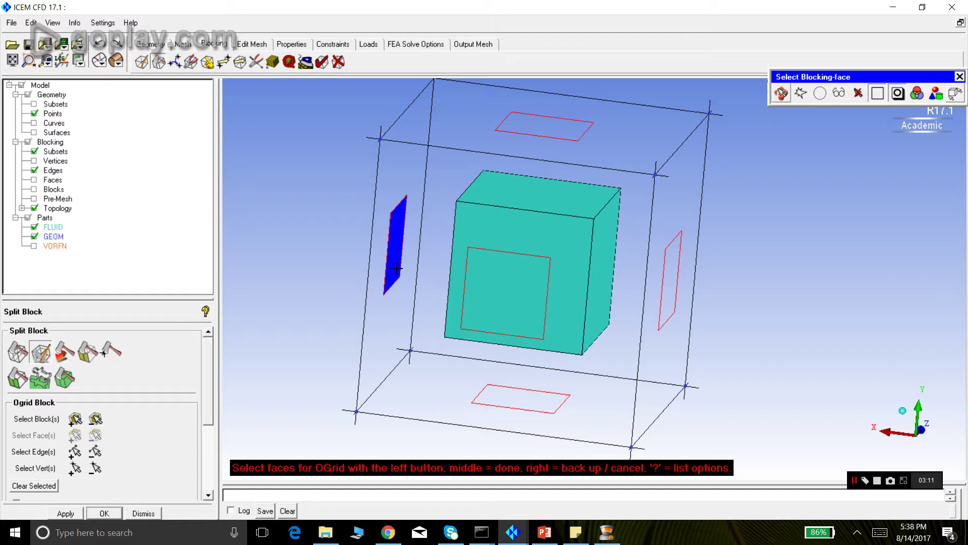
pyautogui.click(546, 121)
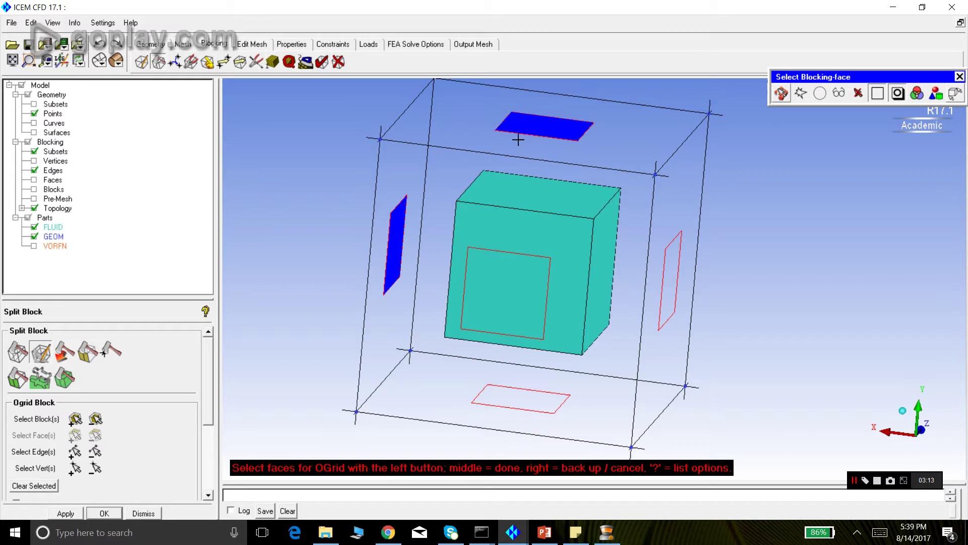
pyautogui.click(779, 94)
pyautogui.moveTo(776, 256); pyautogui.dragTo(568, 317)
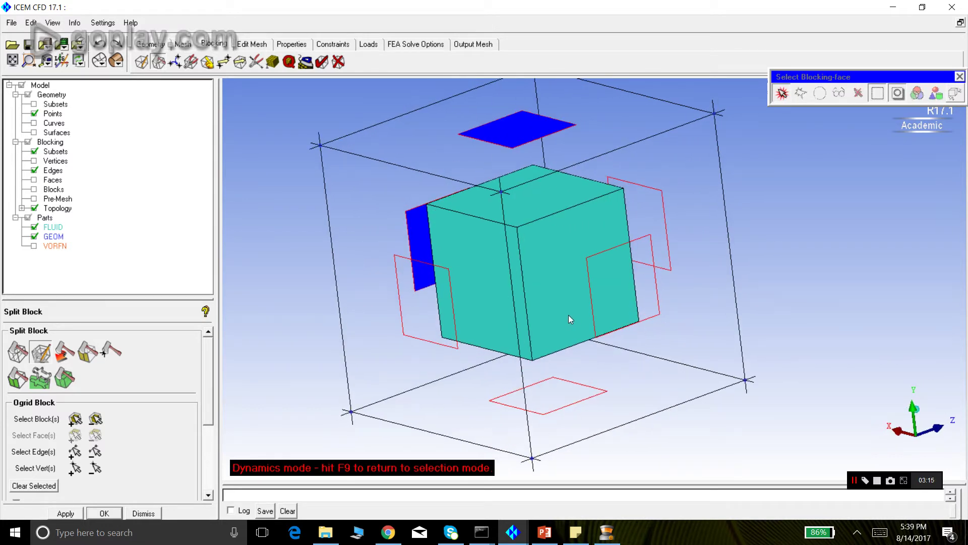
pyautogui.click(782, 94)
pyautogui.click(436, 329)
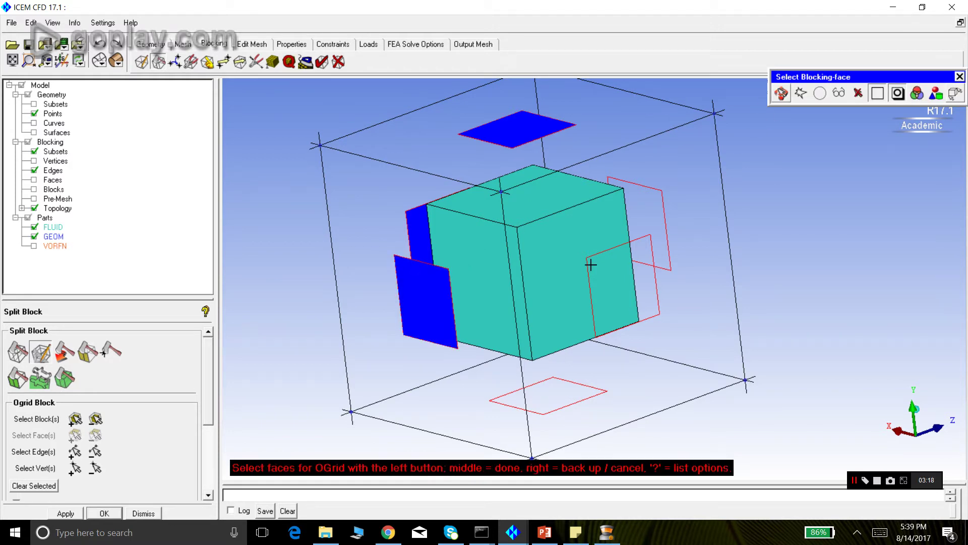
pyautogui.click(664, 237)
pyautogui.middleClick(780, 199)
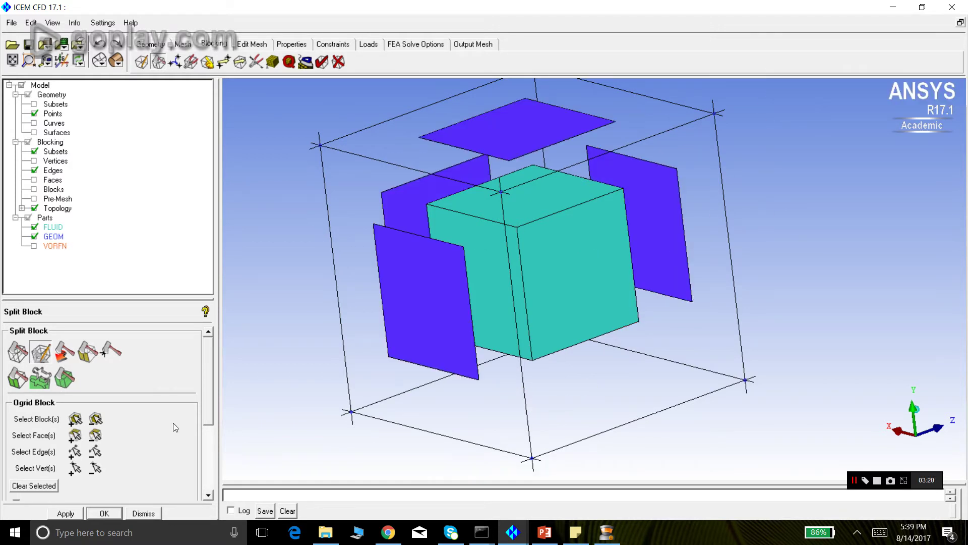
pyautogui.click(79, 514)
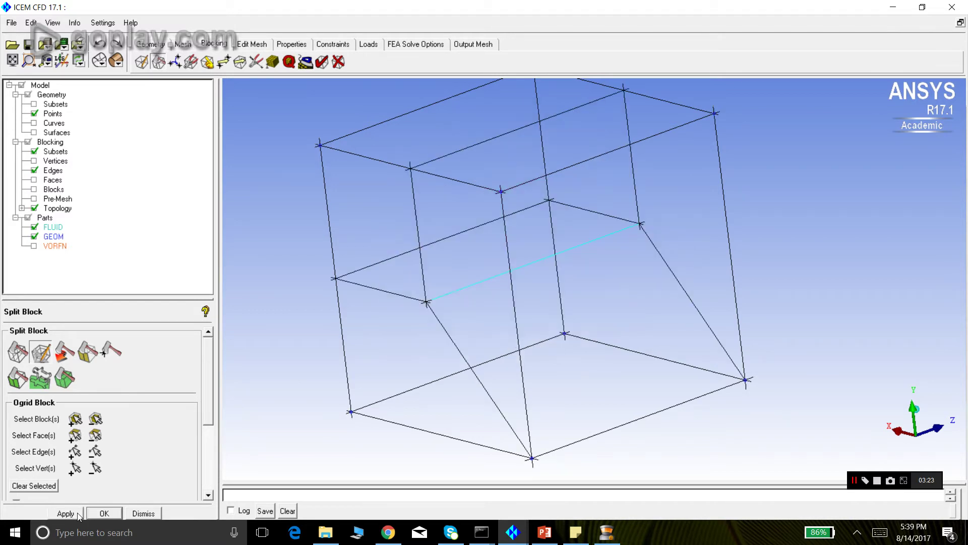
# Examine the new O-grid's edge layout along Z and from slightly oblique angles, including its diagonal edges and the included faces.
pyautogui.moveTo(383, 348); pyautogui.dragTo(620, 243)
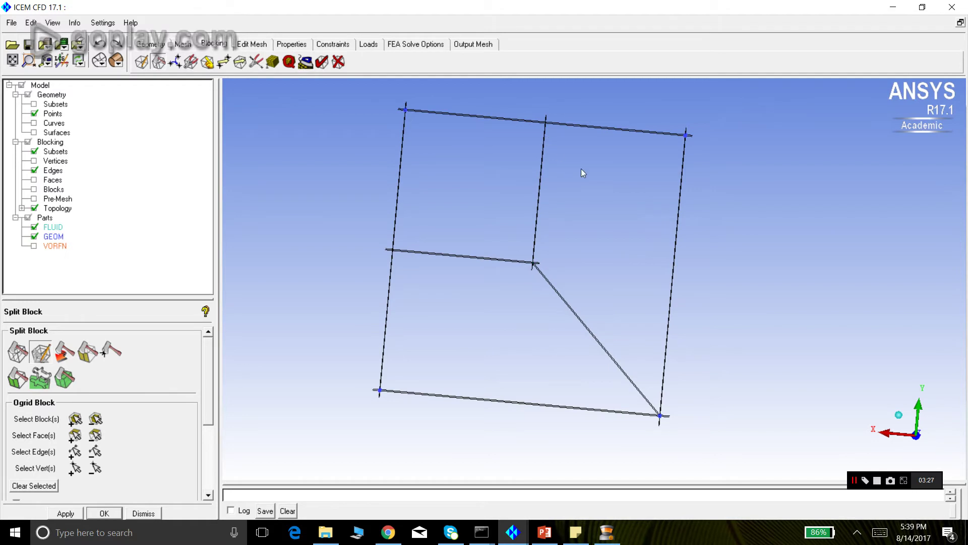
pyautogui.moveTo(581, 168); pyautogui.dragTo(558, 165)
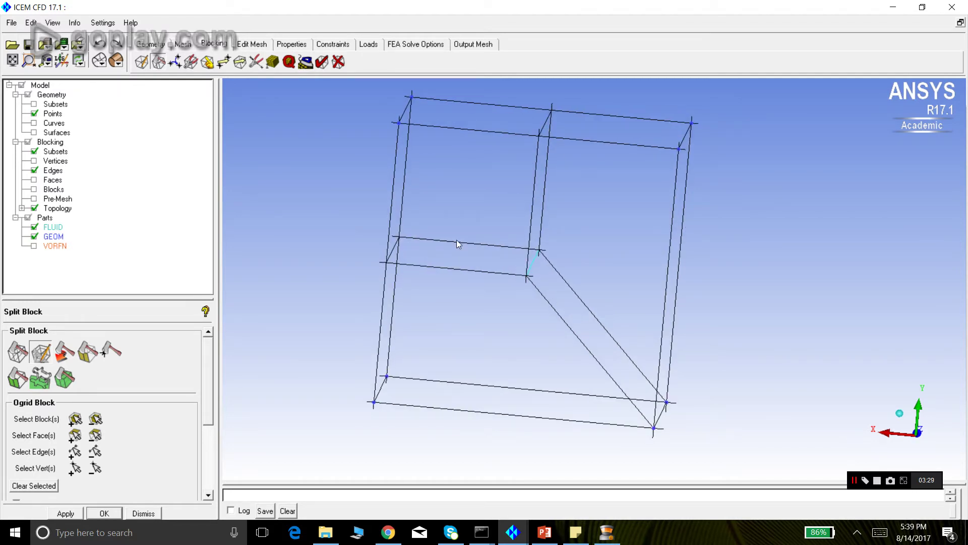
pyautogui.moveTo(553, 287); pyautogui.dragTo(548, 277)
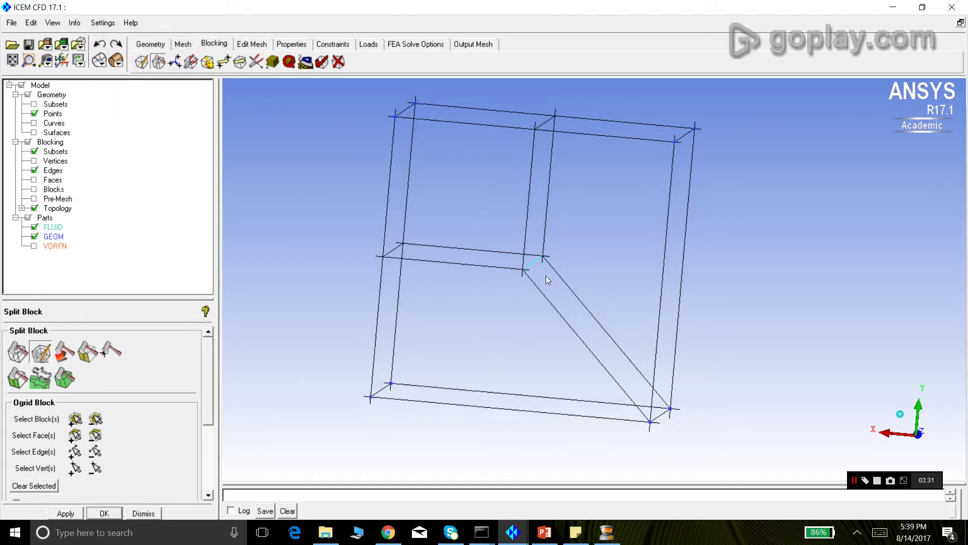
pyautogui.moveTo(527, 117); pyautogui.dragTo(498, 187)
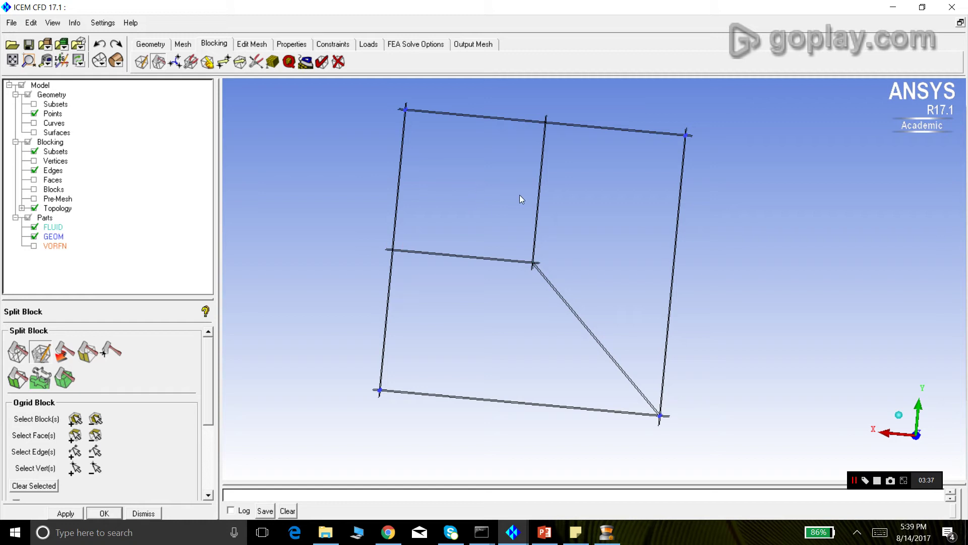
pyautogui.moveTo(568, 234); pyautogui.dragTo(535, 242)
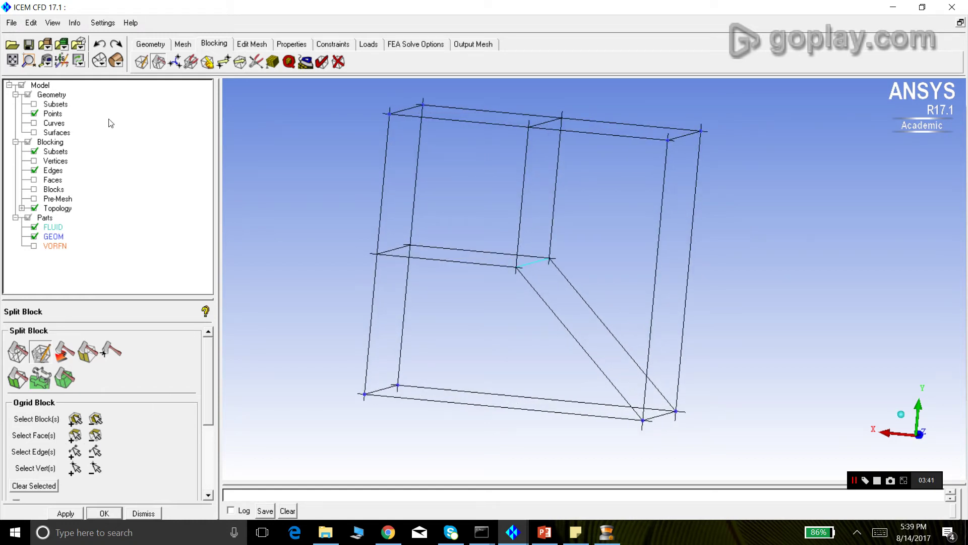
pyautogui.moveTo(378, 220); pyautogui.dragTo(411, 212)
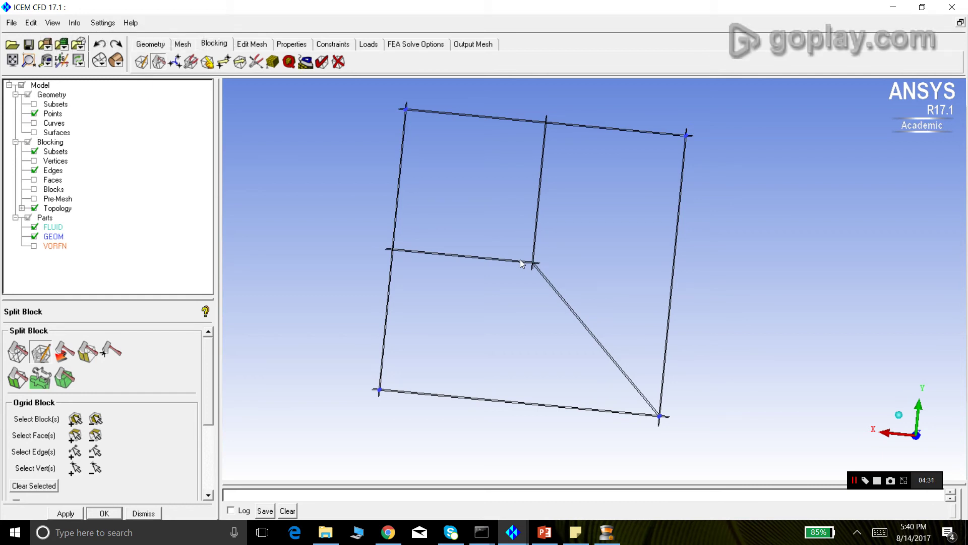
pyautogui.moveTo(585, 274); pyautogui.dragTo(492, 289)
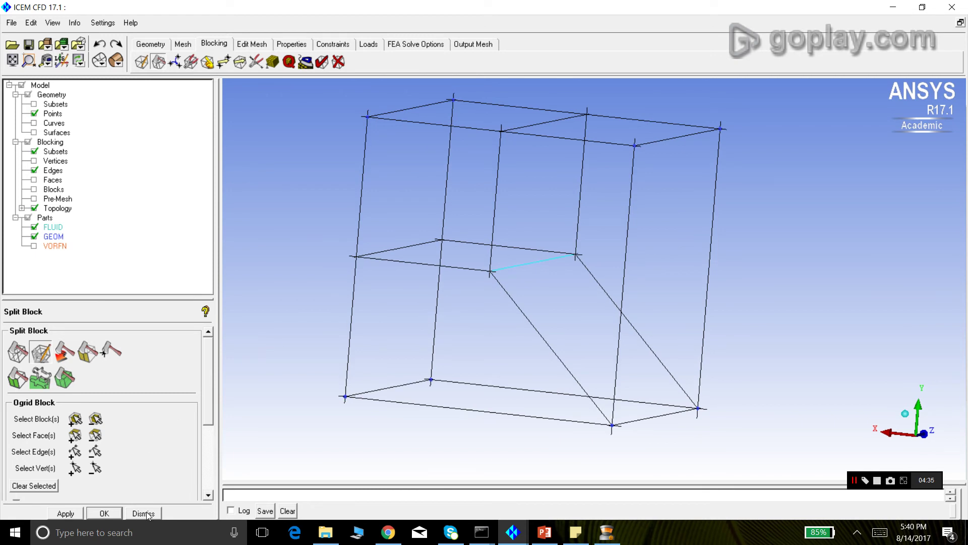
pyautogui.moveTo(456, 316); pyautogui.dragTo(479, 323)
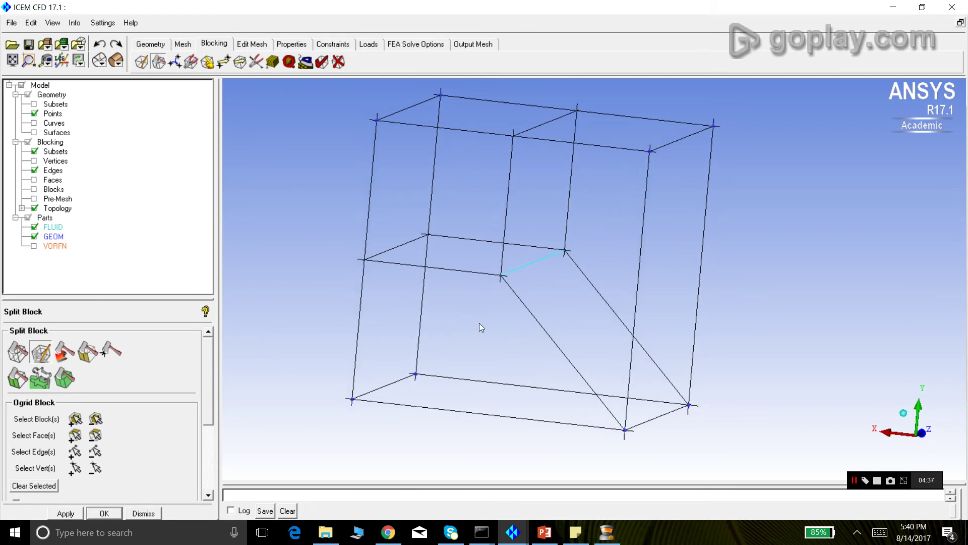
pyautogui.moveTo(431, 246); pyautogui.dragTo(513, 285)
pyautogui.moveTo(421, 172); pyautogui.dragTo(413, 175)
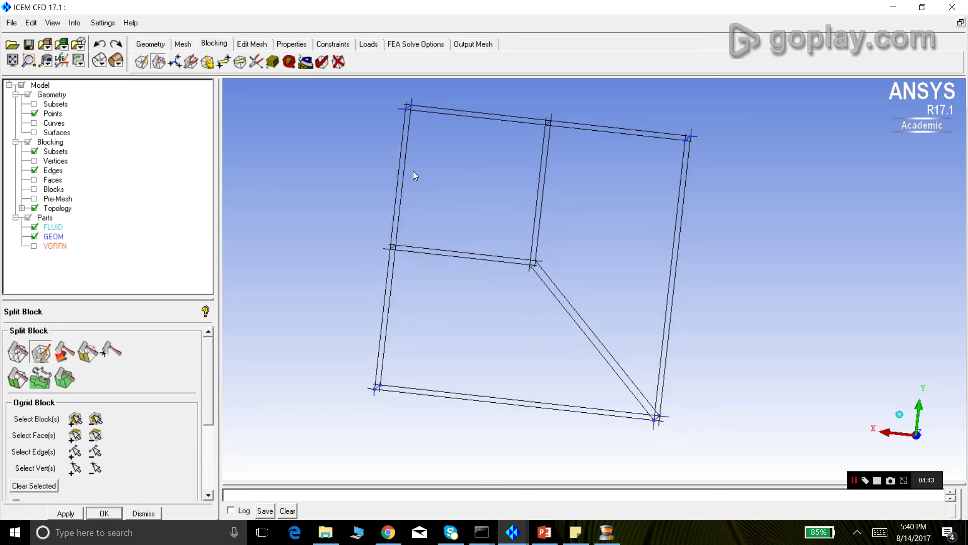
pyautogui.moveTo(395, 128)
pyautogui.mouseDown()
pyautogui.moveTo(430, 179)
pyautogui.moveTo(403, 129)
pyautogui.mouseUp()
pyautogui.moveTo(384, 259)
pyautogui.mouseDown()
pyautogui.moveTo(416, 265)
pyautogui.moveTo(388, 250)
pyautogui.mouseUp()
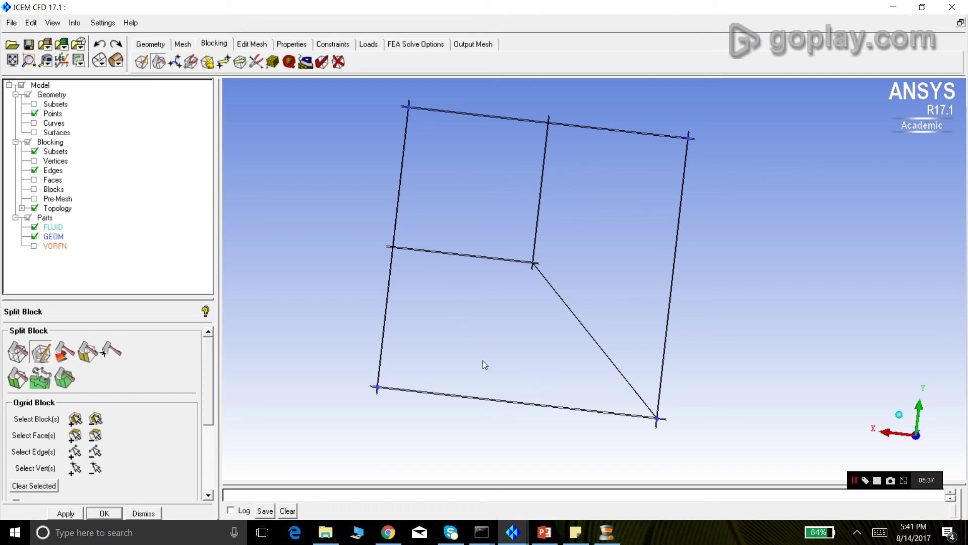
# Compare the O-grid's blocking seen along the X axis with its layout seen along Z.
pyautogui.moveTo(753, 238); pyautogui.dragTo(301, 214)
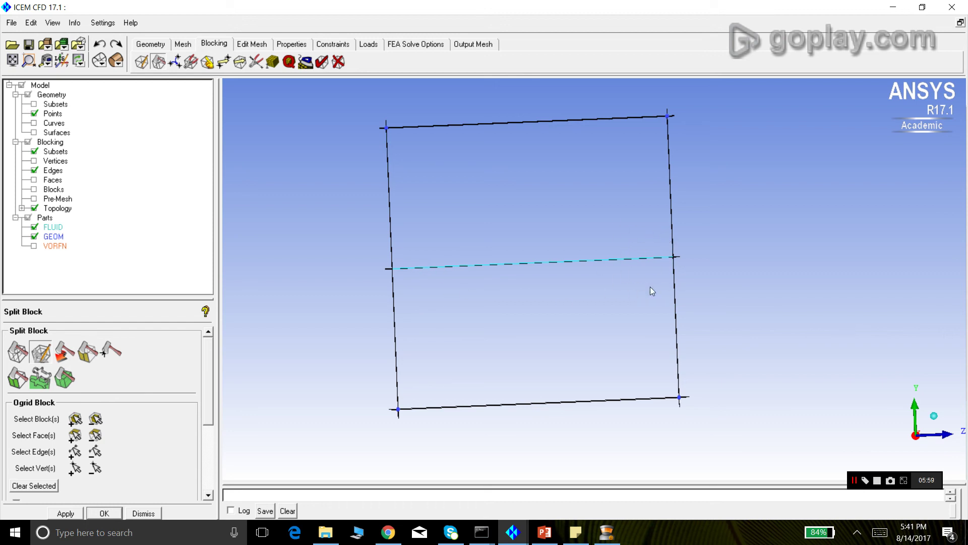
pyautogui.middleClick(534, 313)
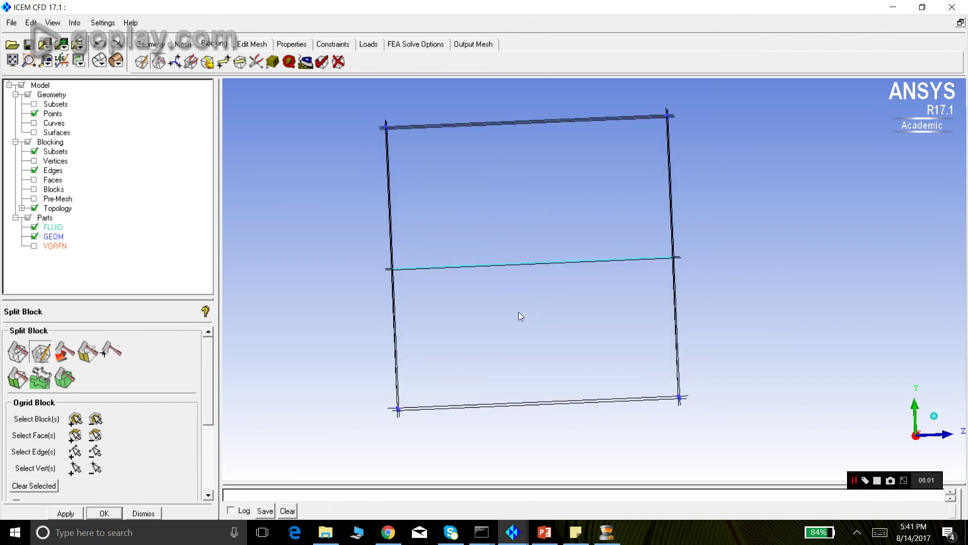
pyautogui.moveTo(519, 312); pyautogui.dragTo(764, 310)
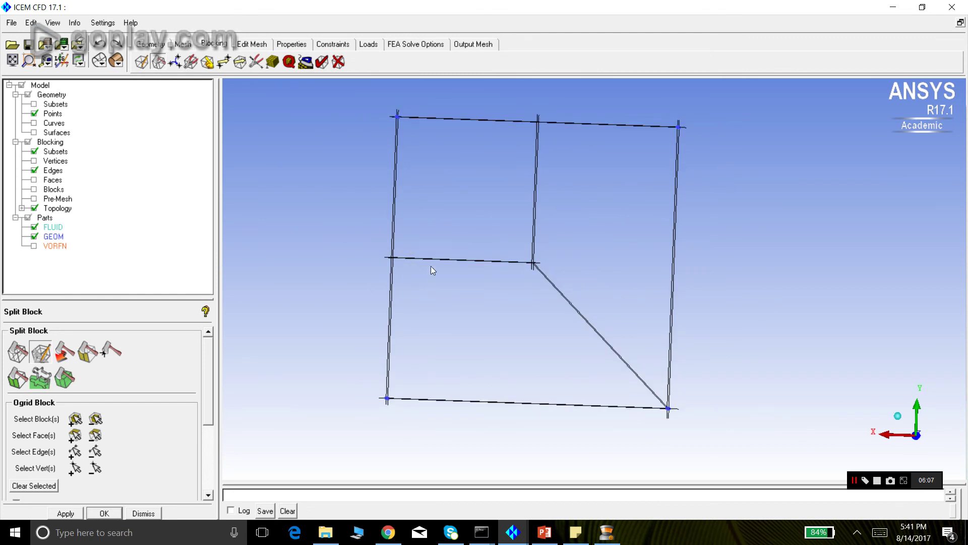